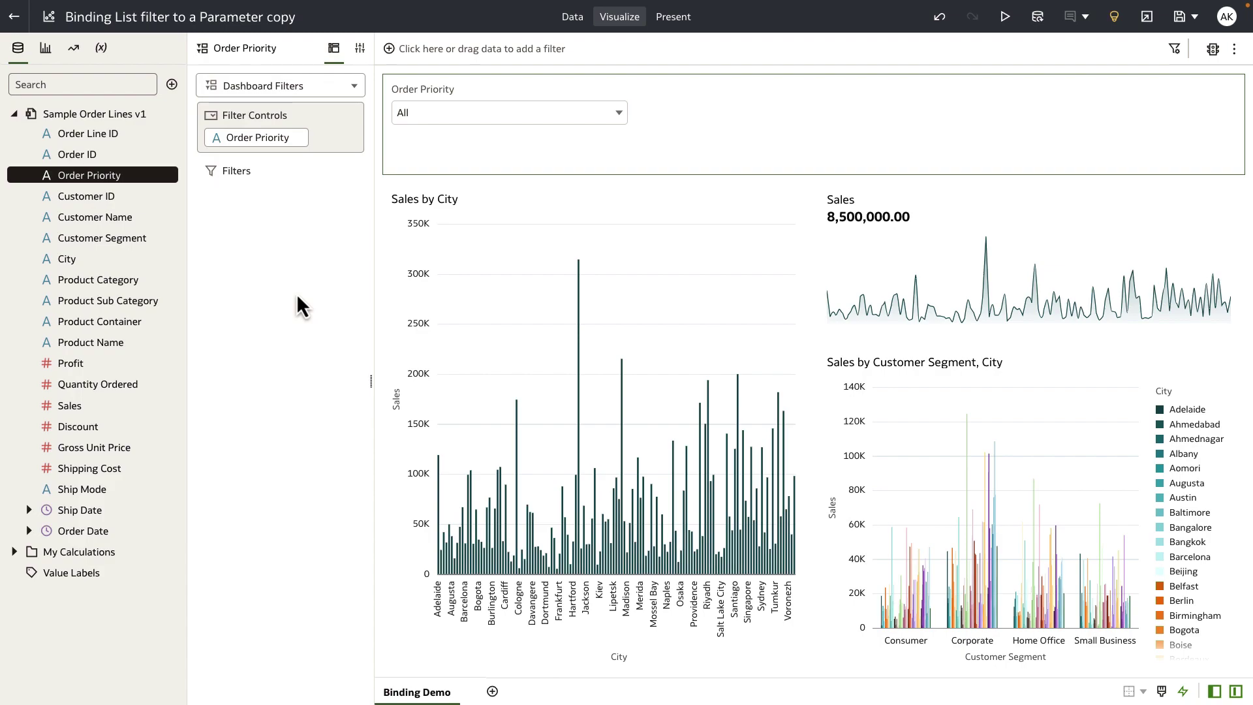
Look at the Order Priority filter's options for binding to a parameter.
click(494, 122)
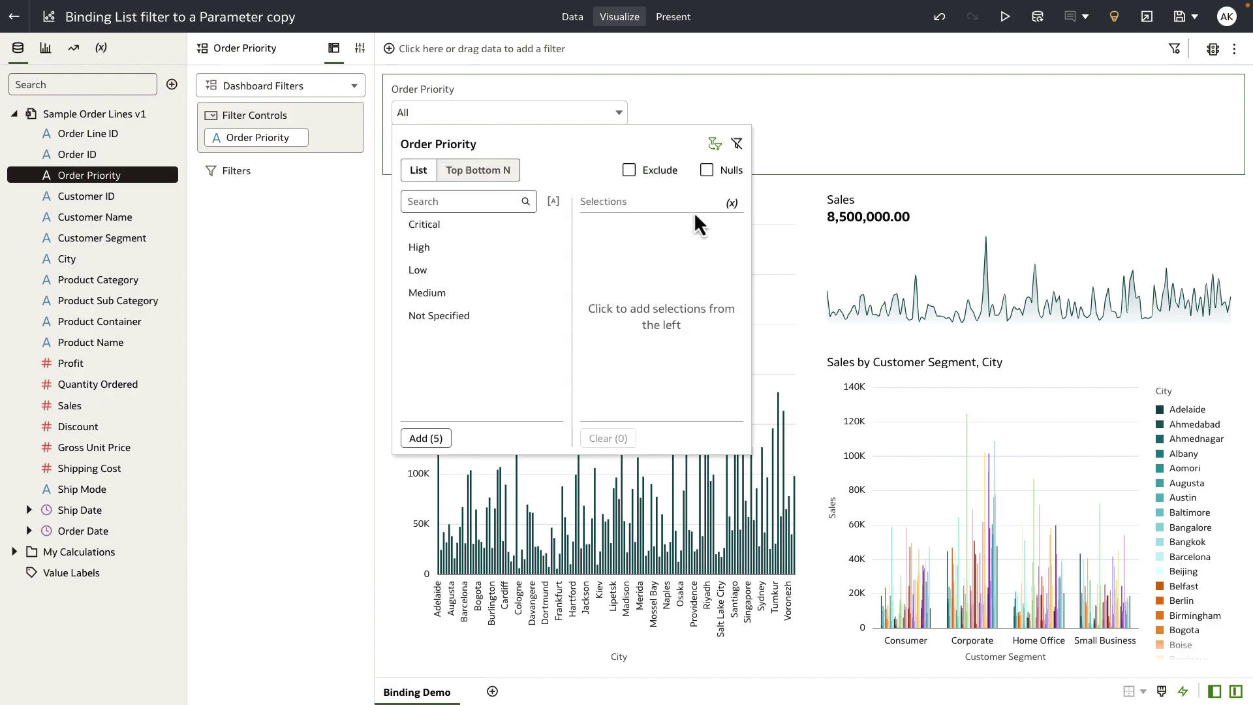
click(732, 204)
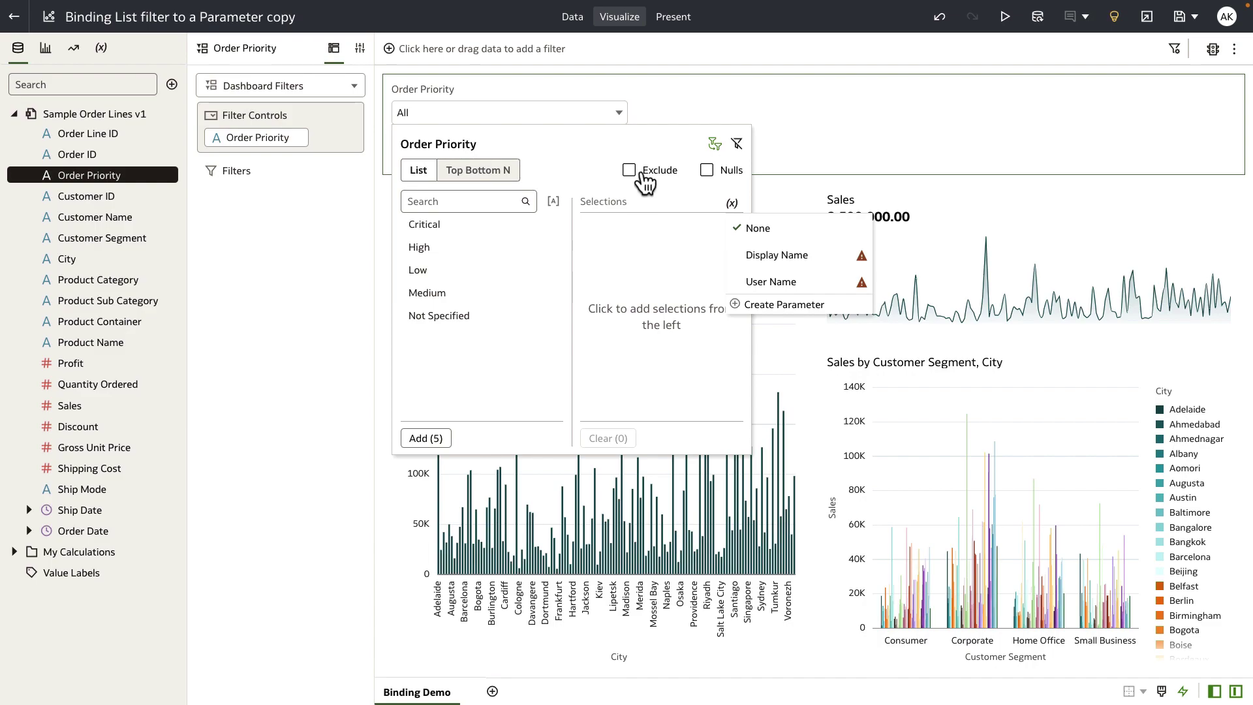
click(661, 119)
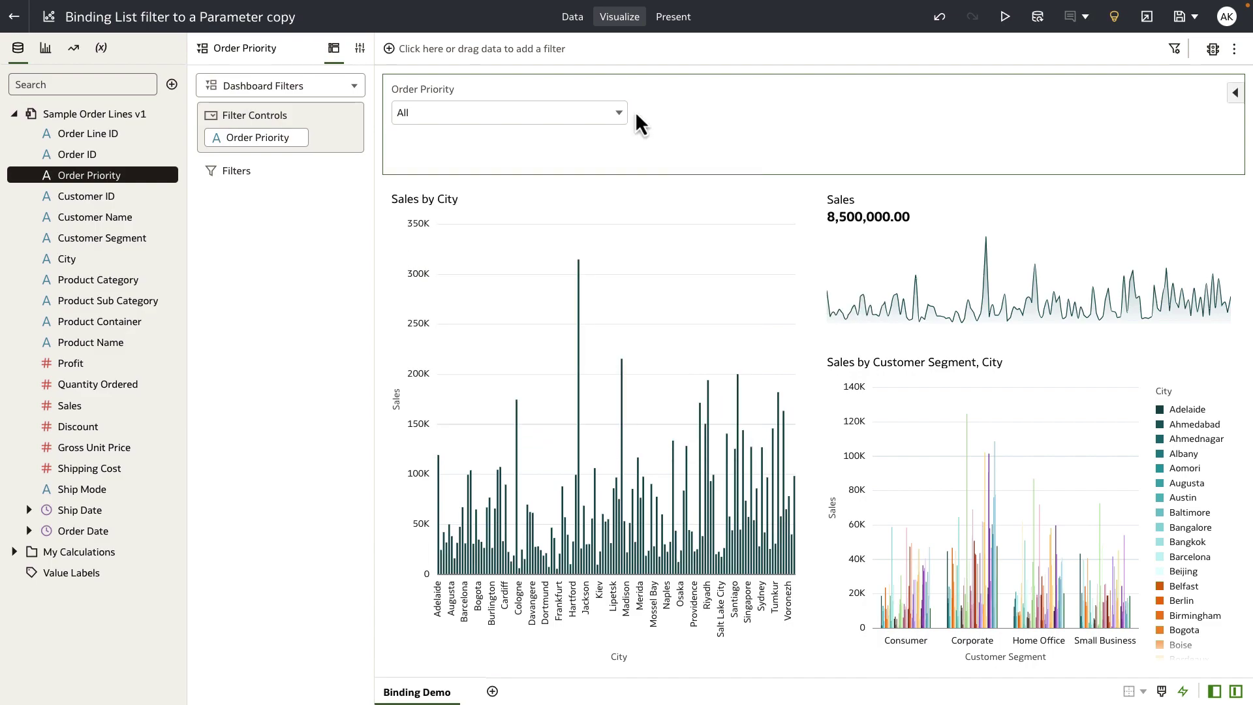
Bind the Order Priority filter to a newly created Order Priority parameter.
click(102, 56)
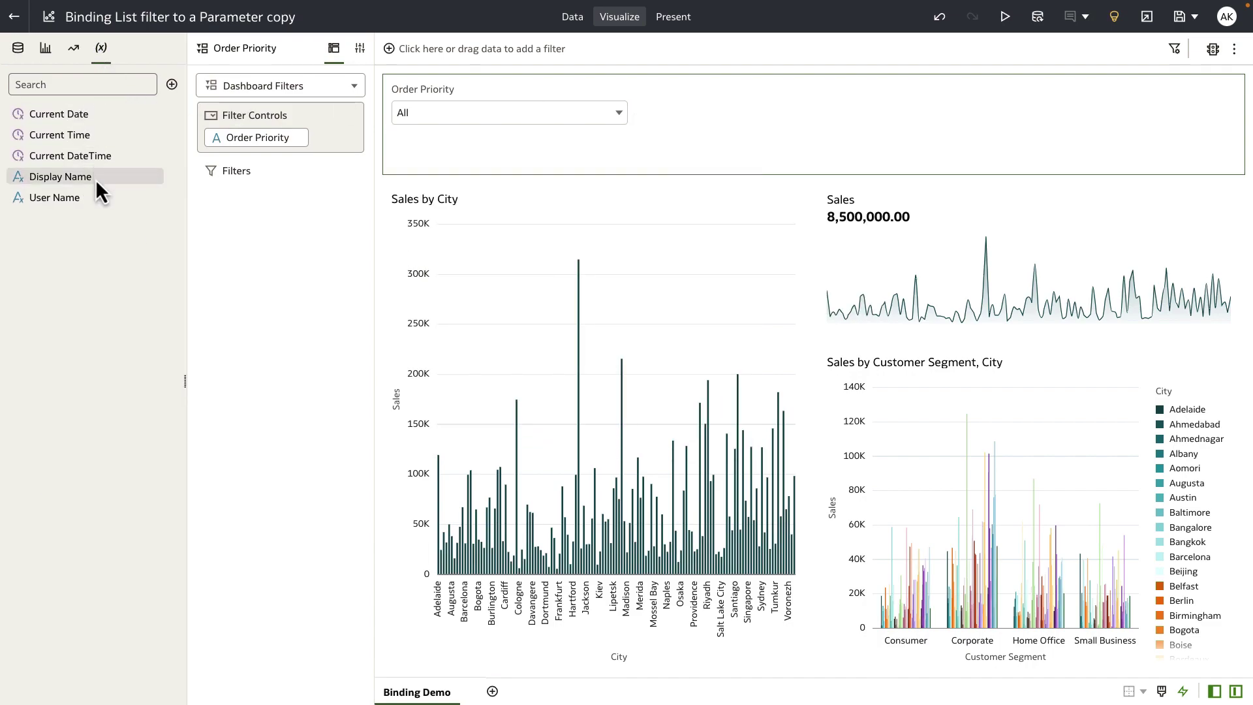
click(479, 117)
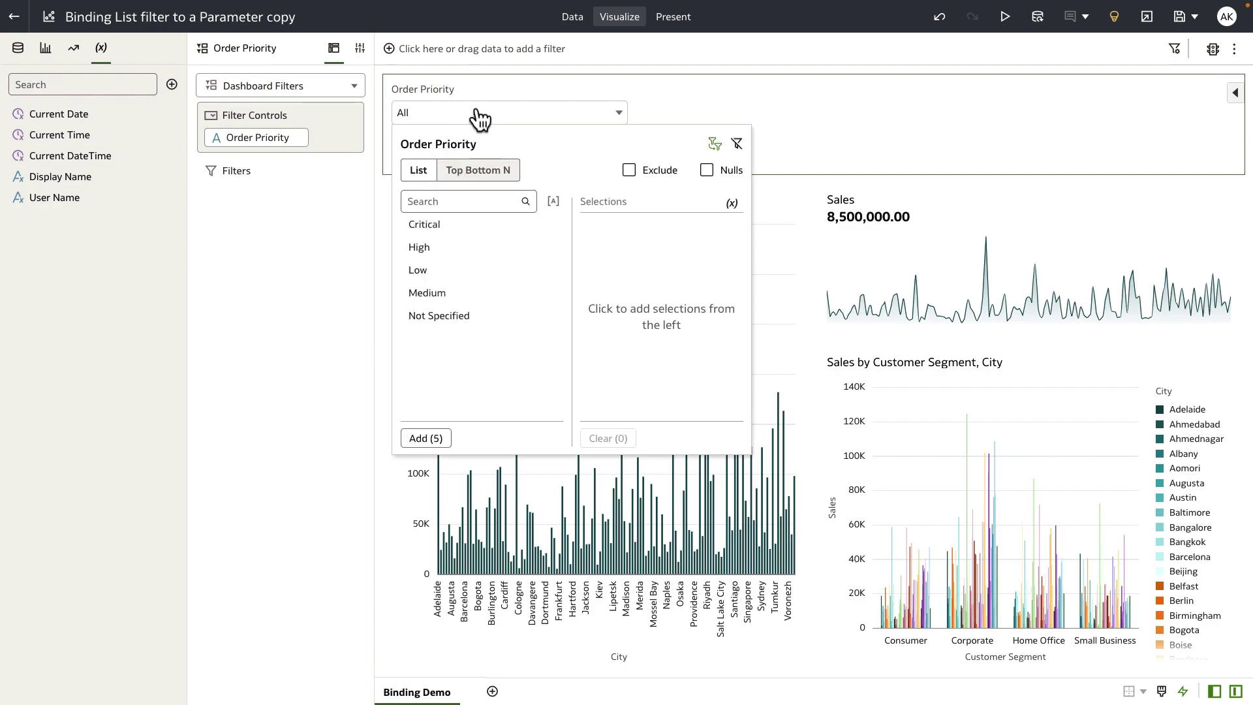
click(732, 203)
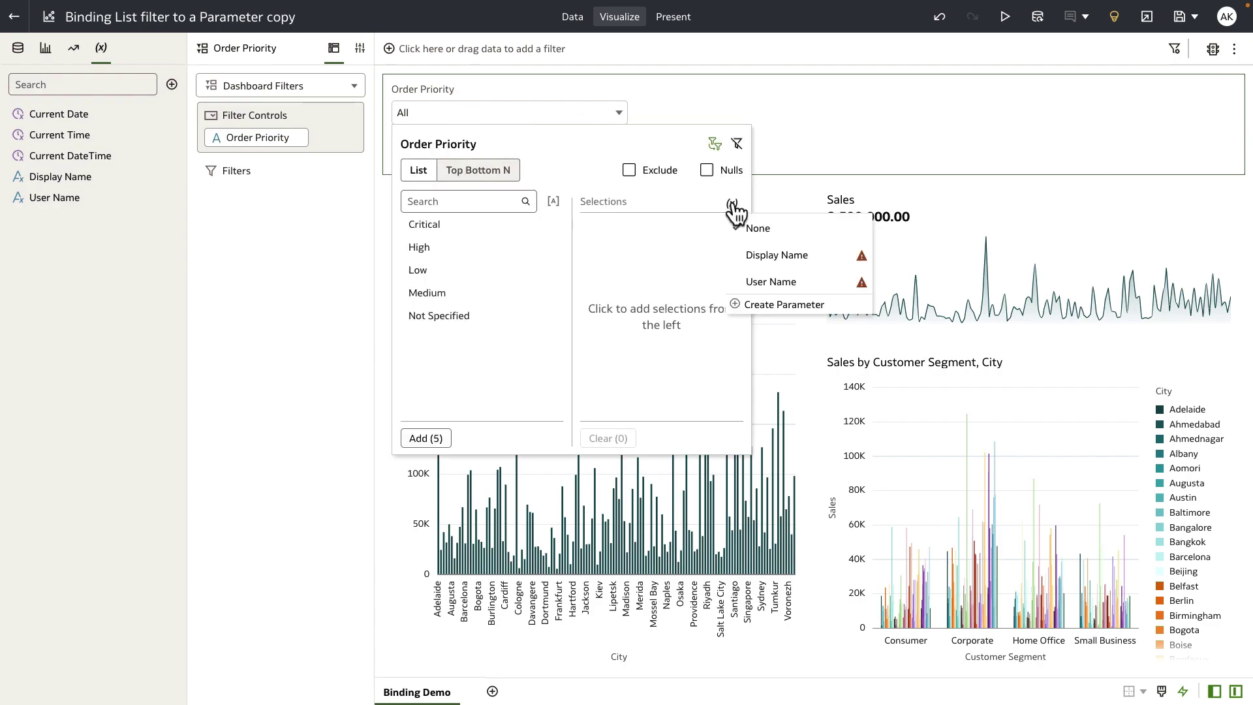
click(751, 315)
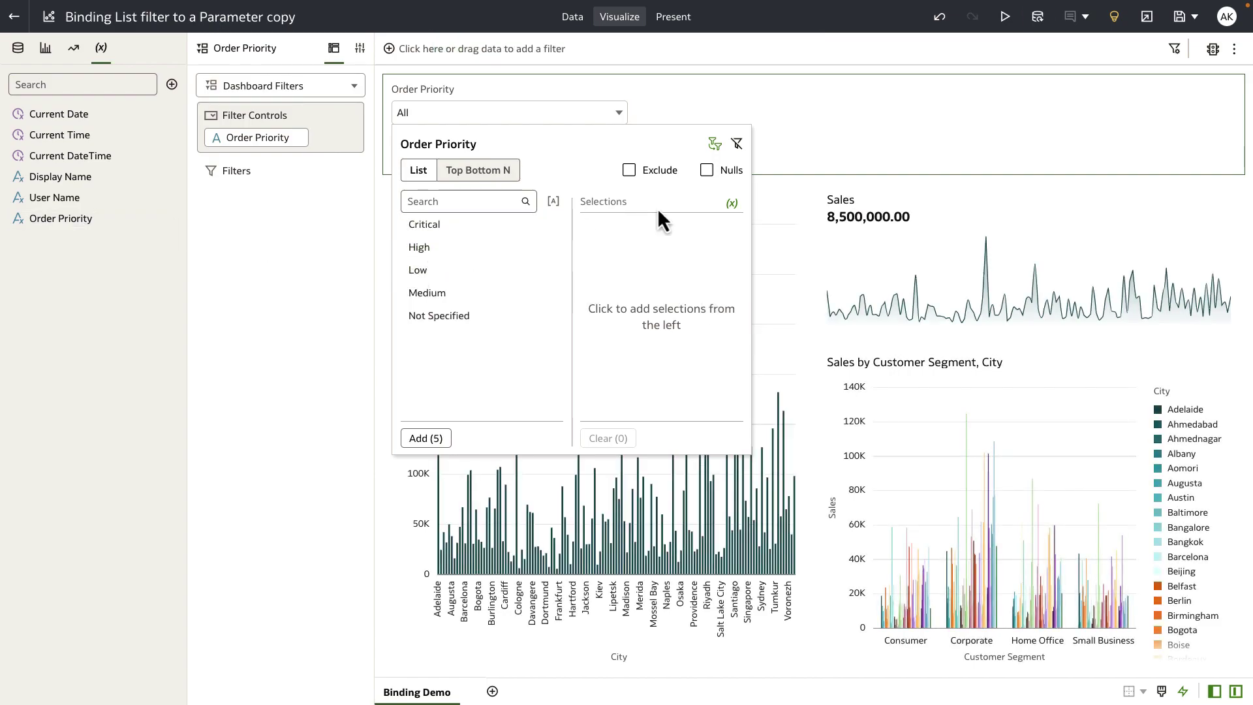
click(731, 203)
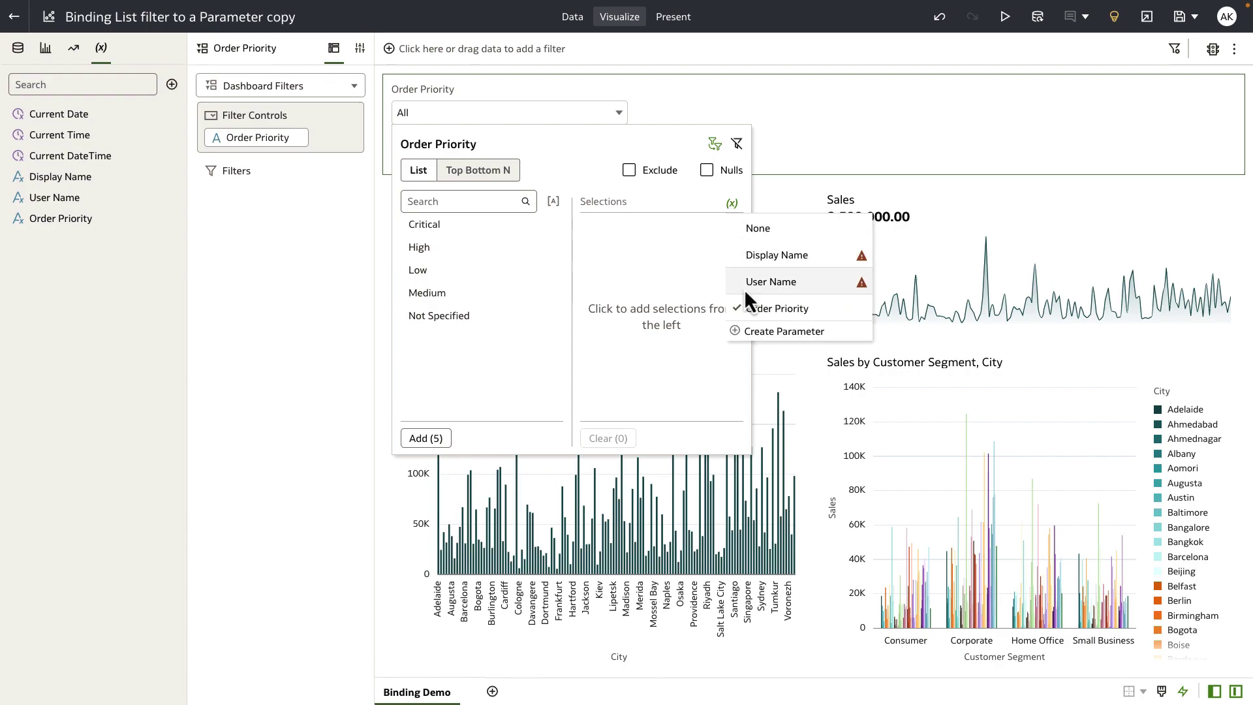
click(120, 264)
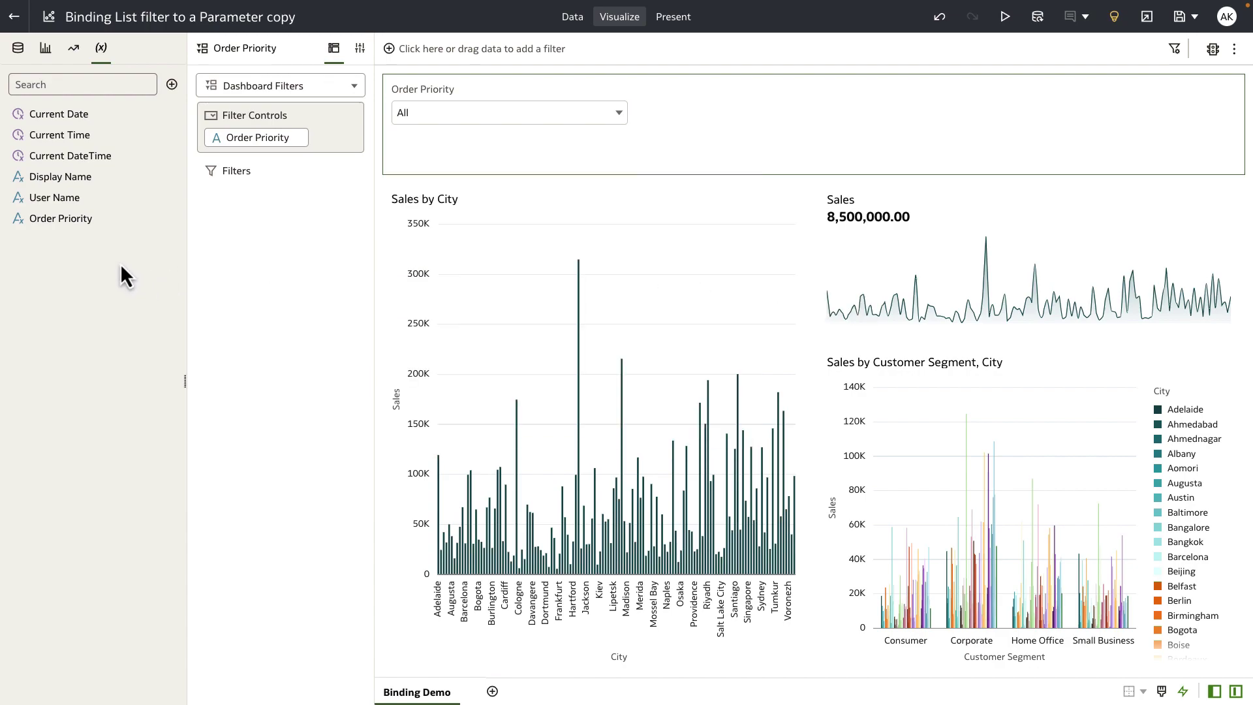
right_click(81, 220)
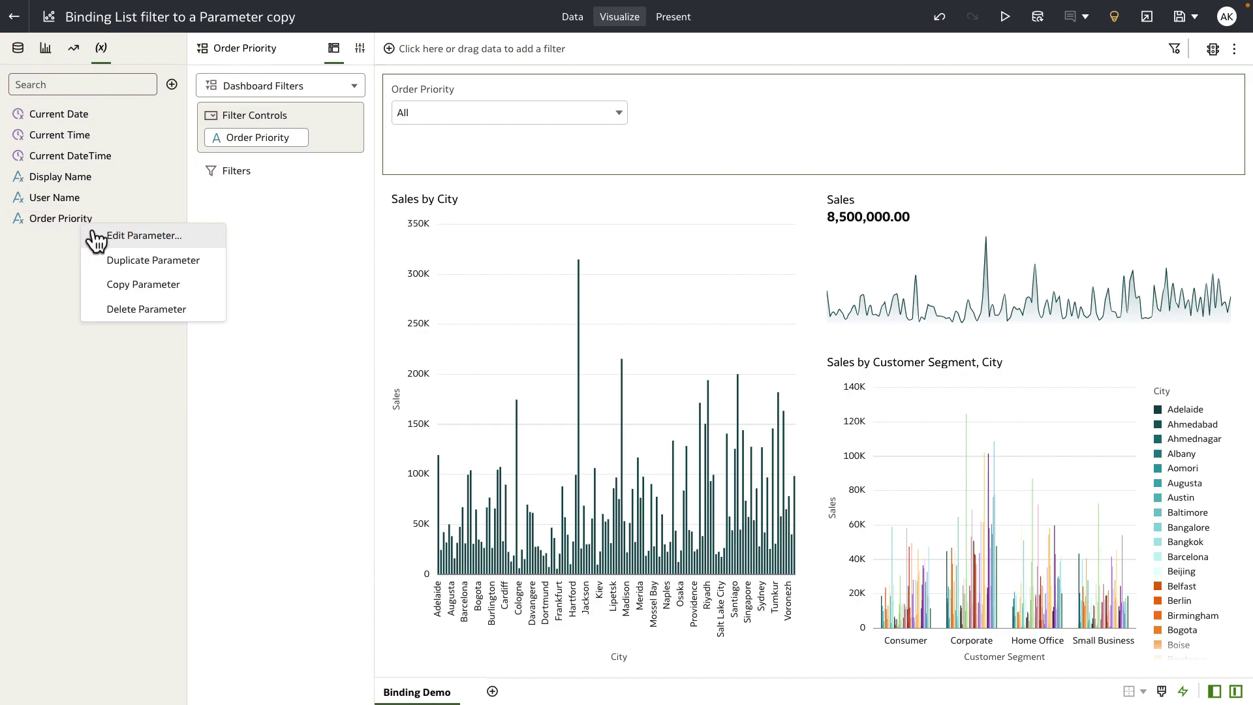
click(94, 235)
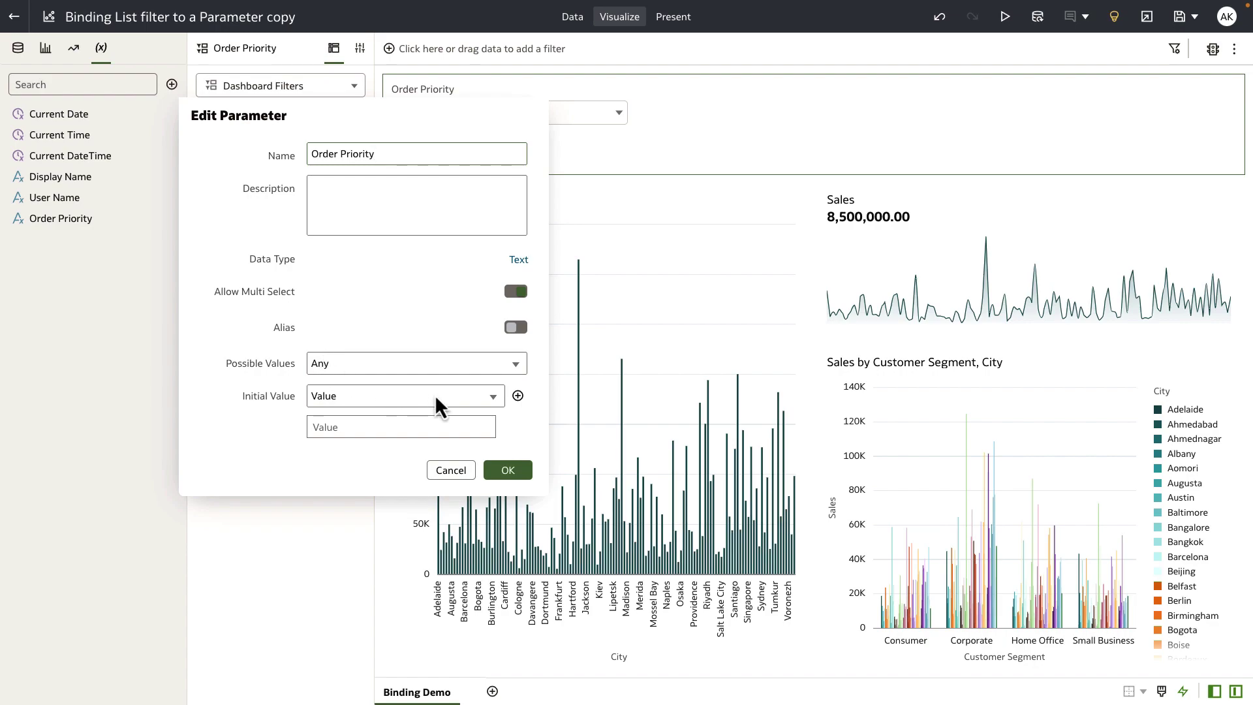
click(449, 471)
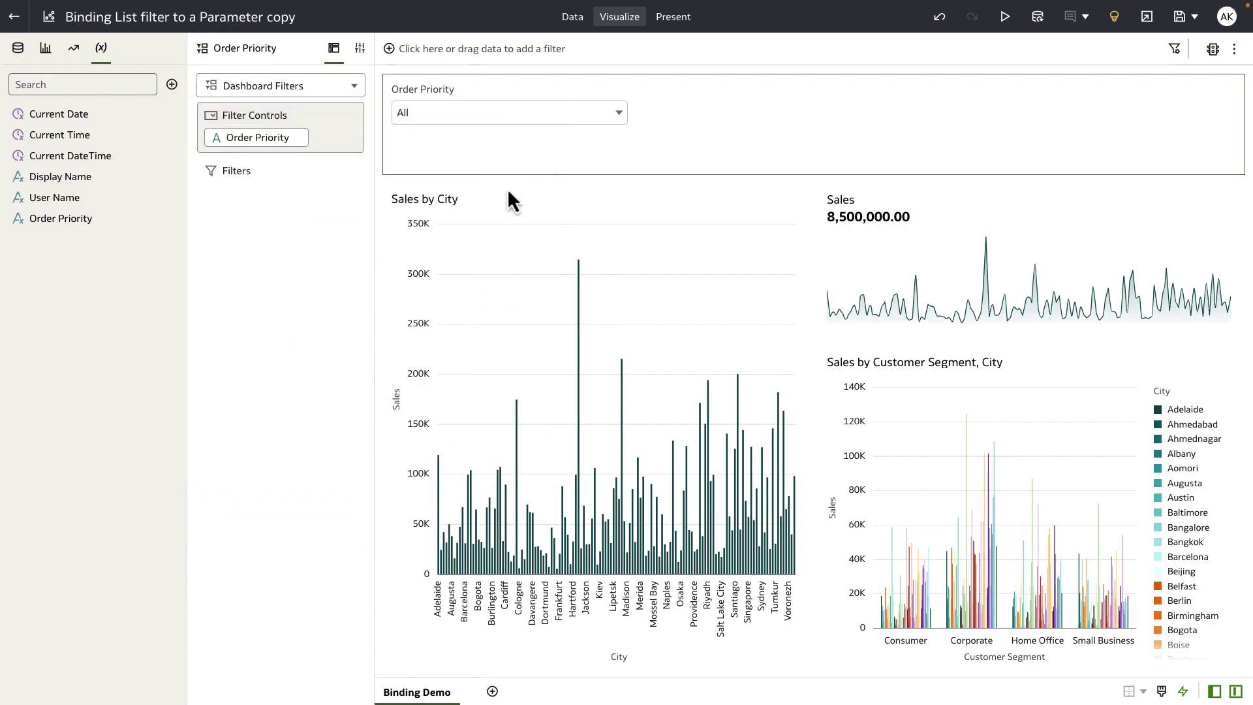
Select Critical and High in the Order Priority filter.
click(545, 122)
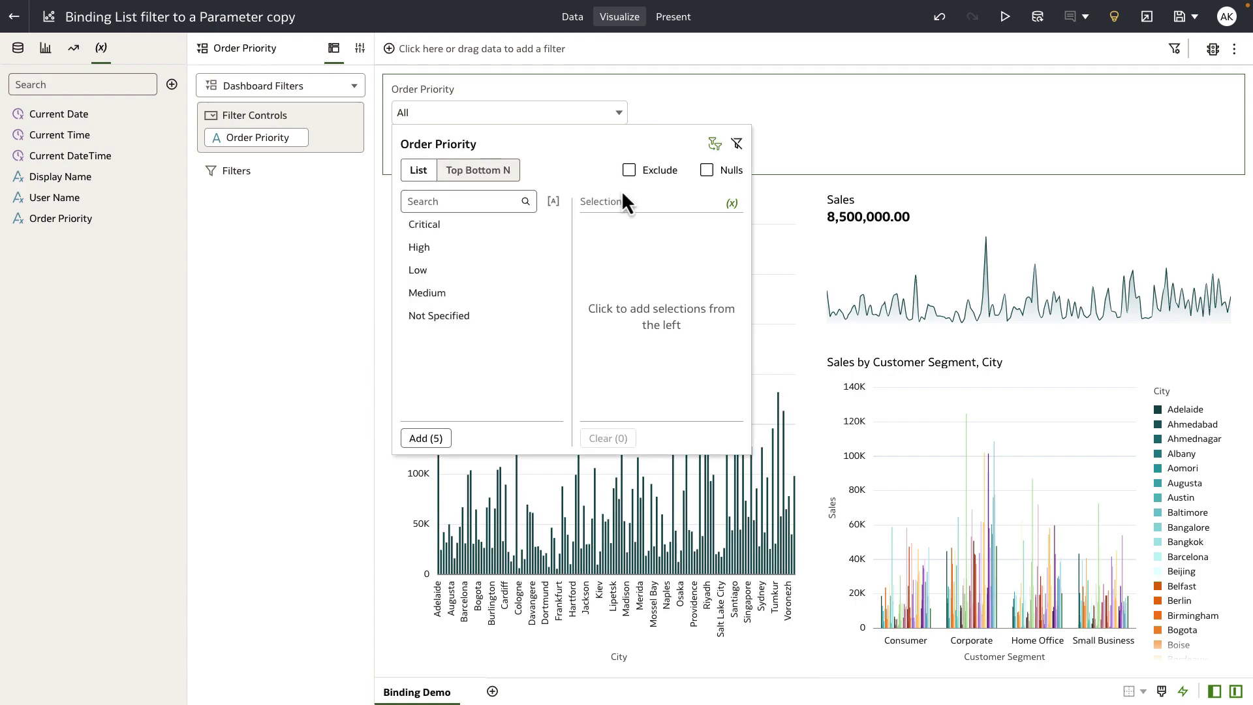
click(430, 225)
click(430, 225)
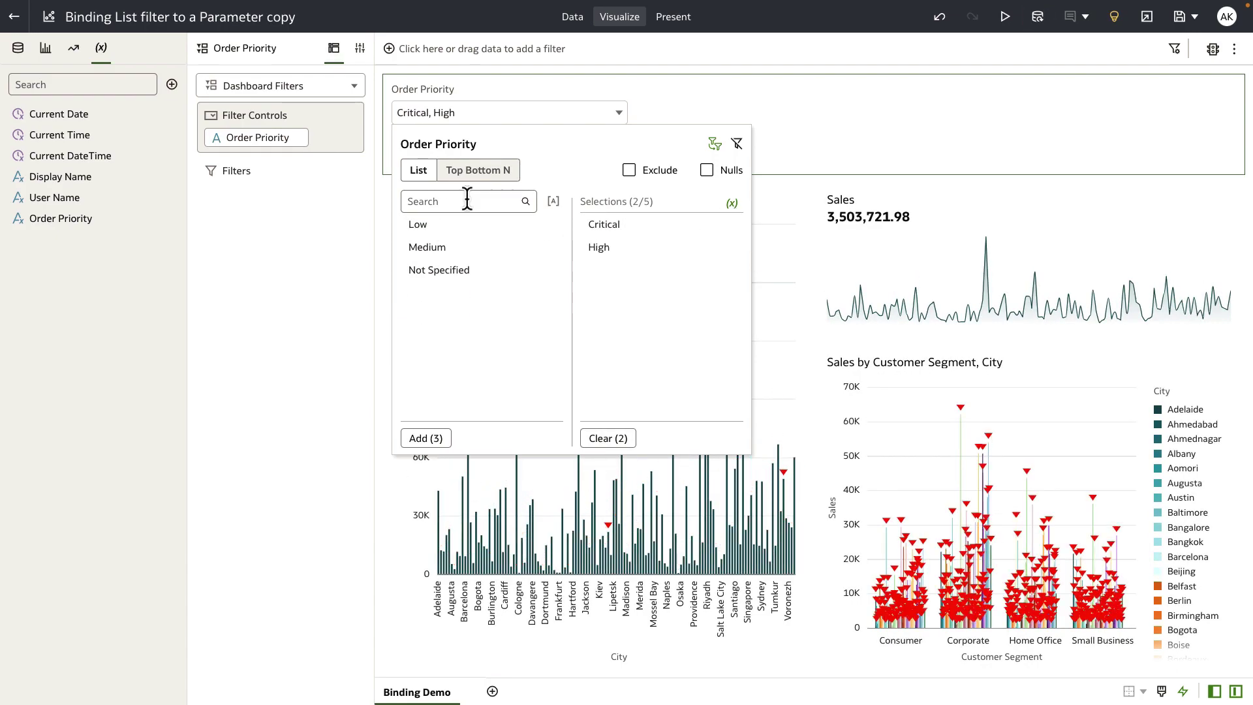
Add the Order Priority parameter to the filter bar and narrow the filter to Critical only.
drag(74, 222, 429, 53)
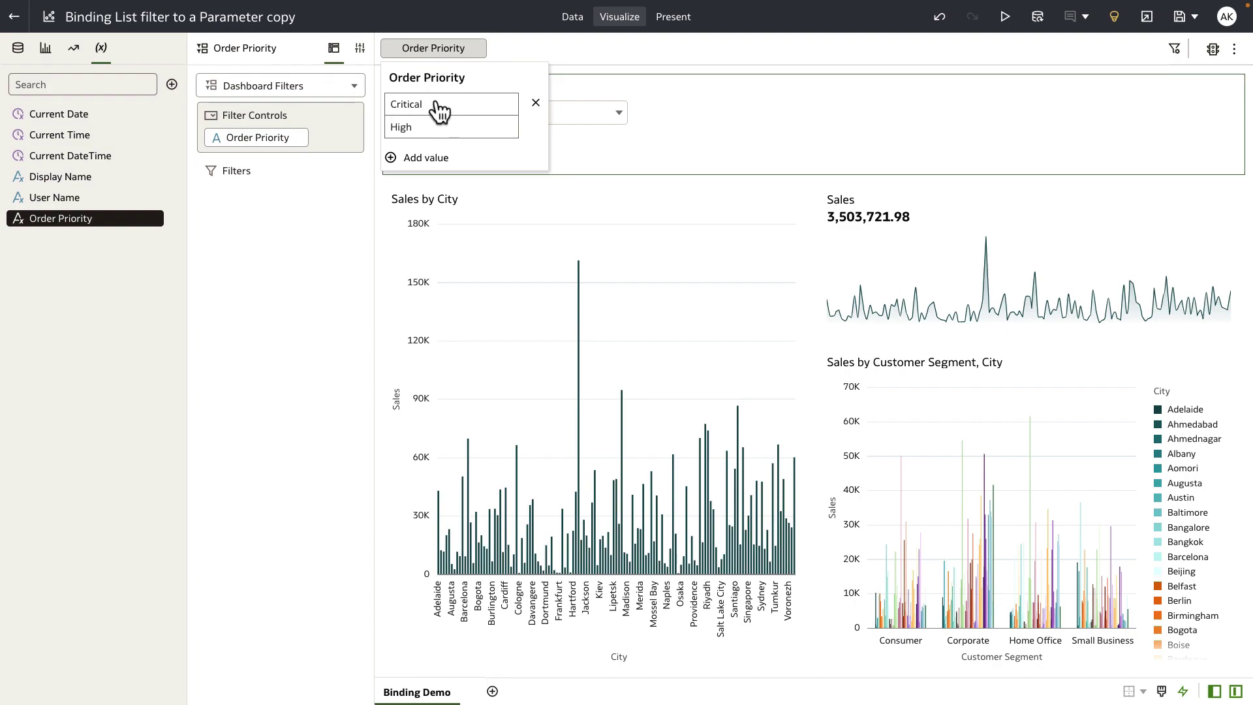
click(569, 127)
click(569, 125)
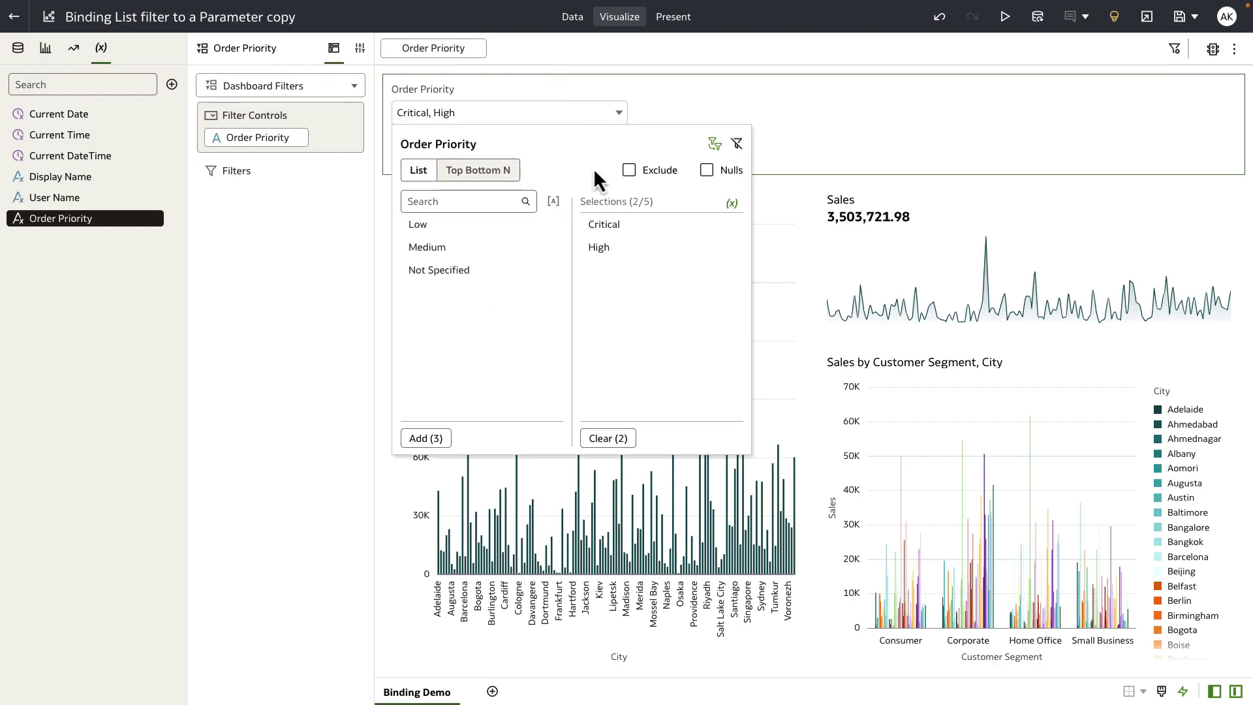
click(597, 248)
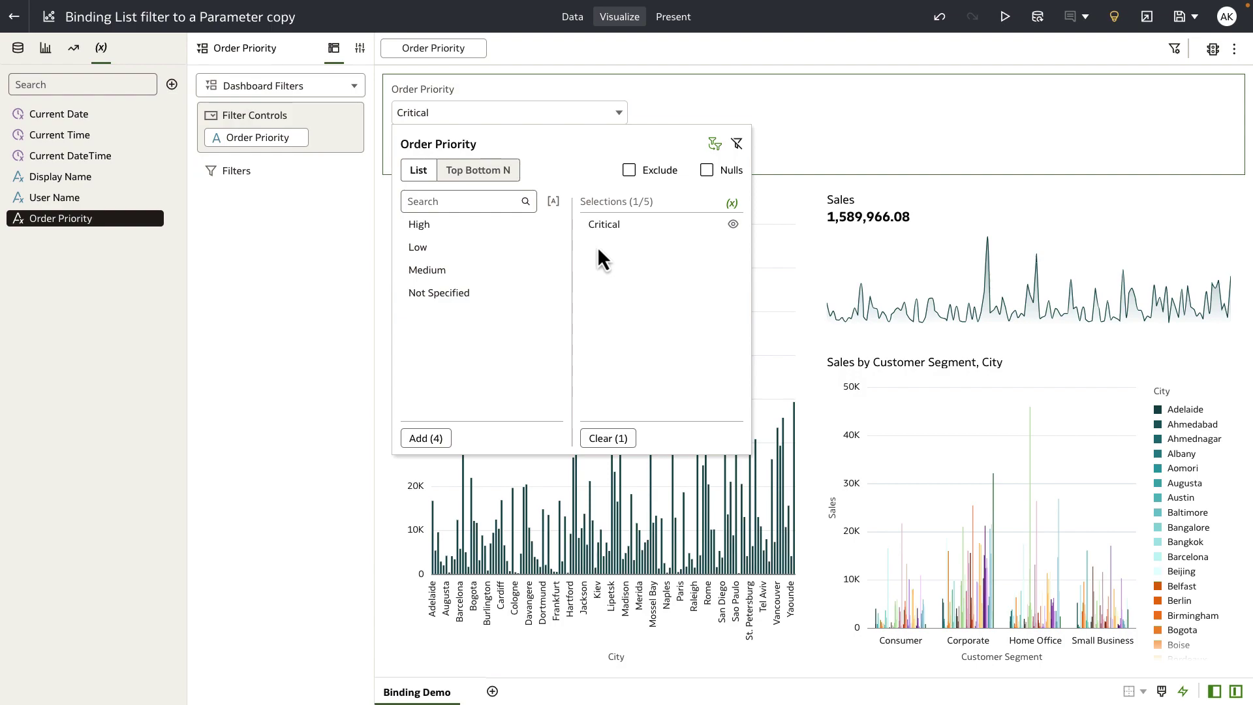
Restrict the Order Priority parameter's possible values to Critical and High, confirming the overwrite.
right_click(112, 225)
click(129, 235)
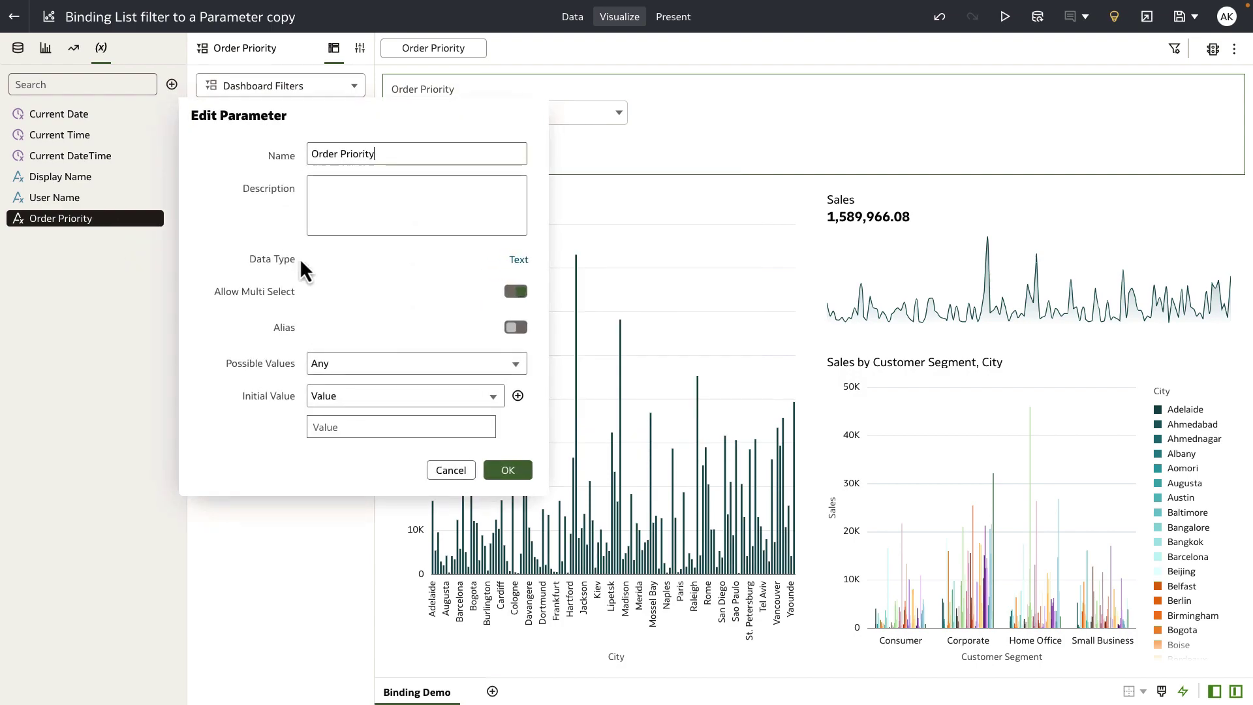
click(446, 363)
click(421, 411)
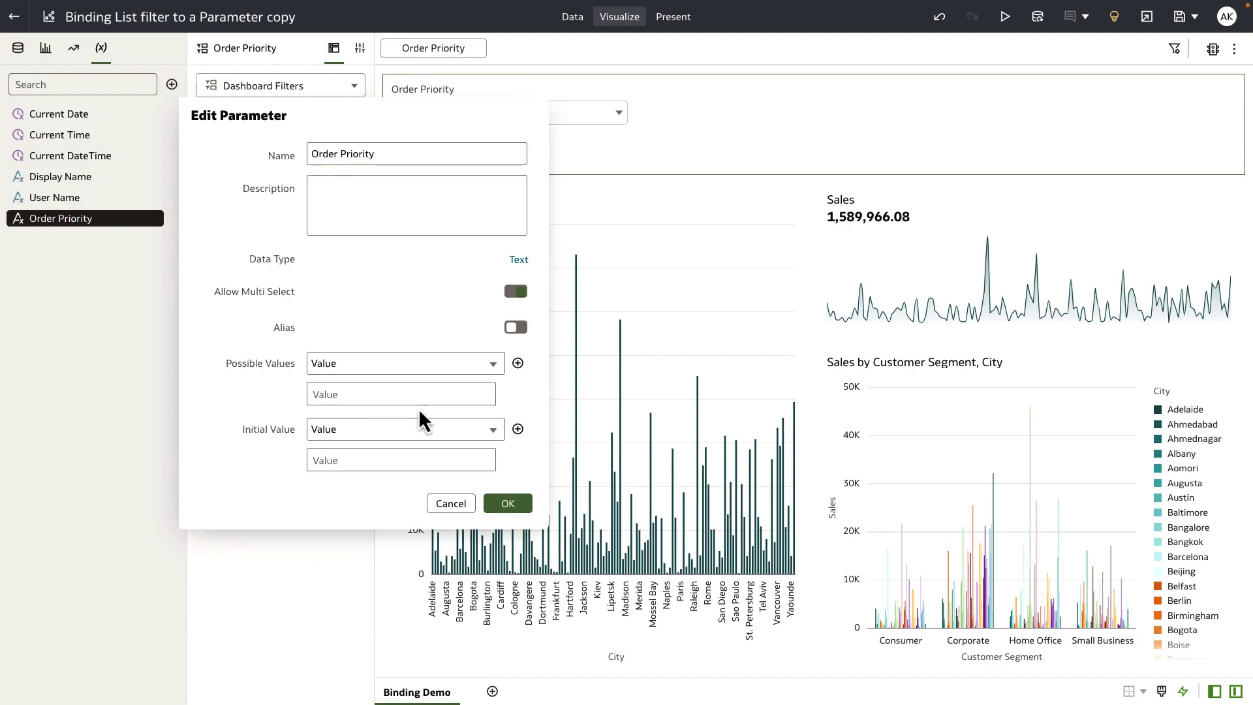
click(460, 394)
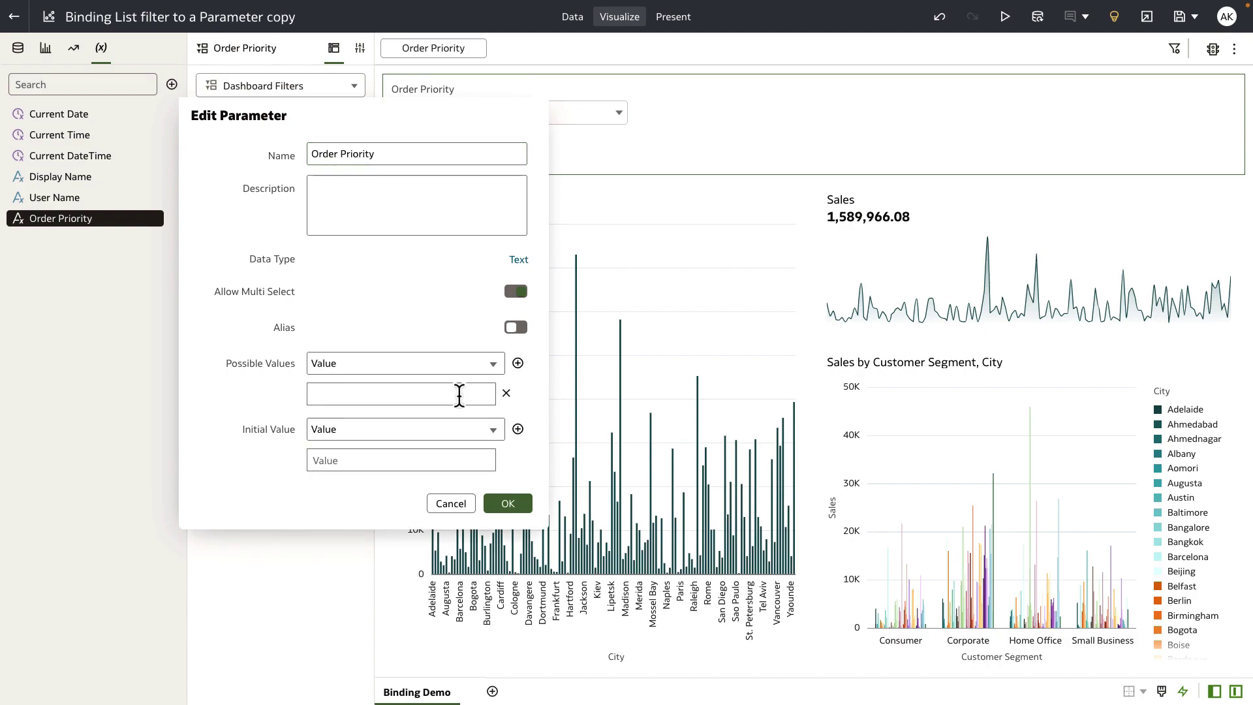
text(Critical)
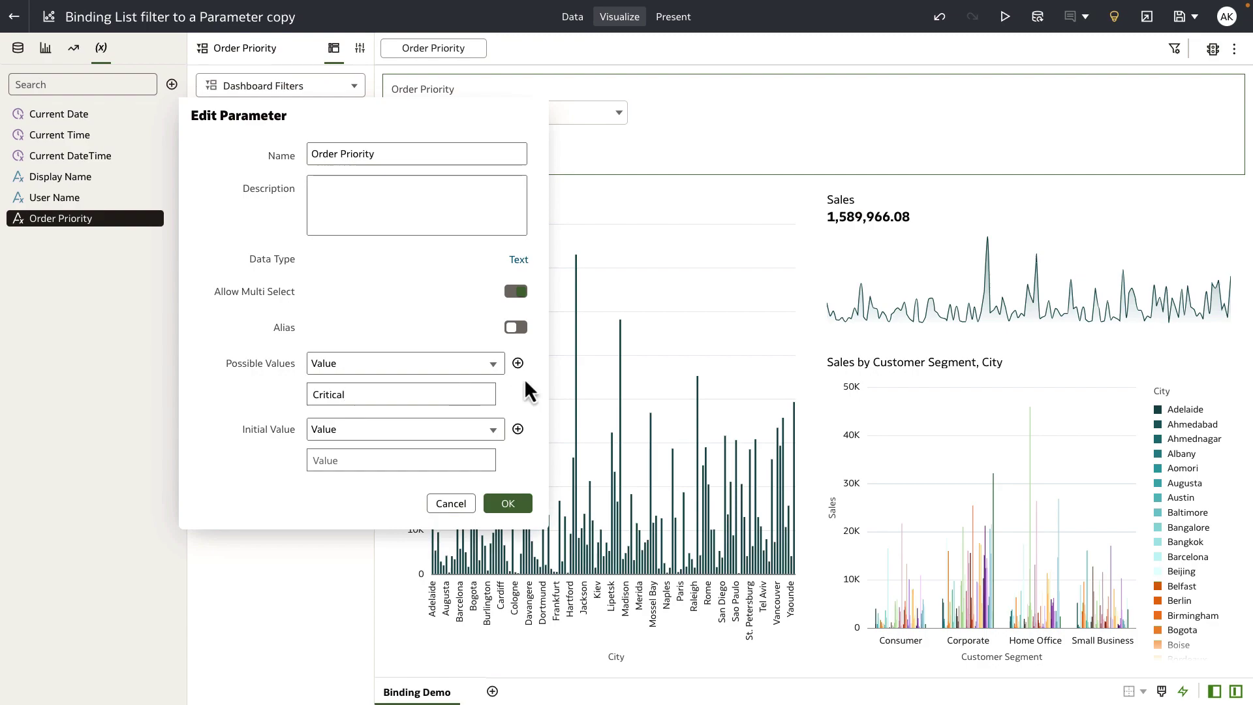
click(517, 362)
click(425, 416)
text(H)
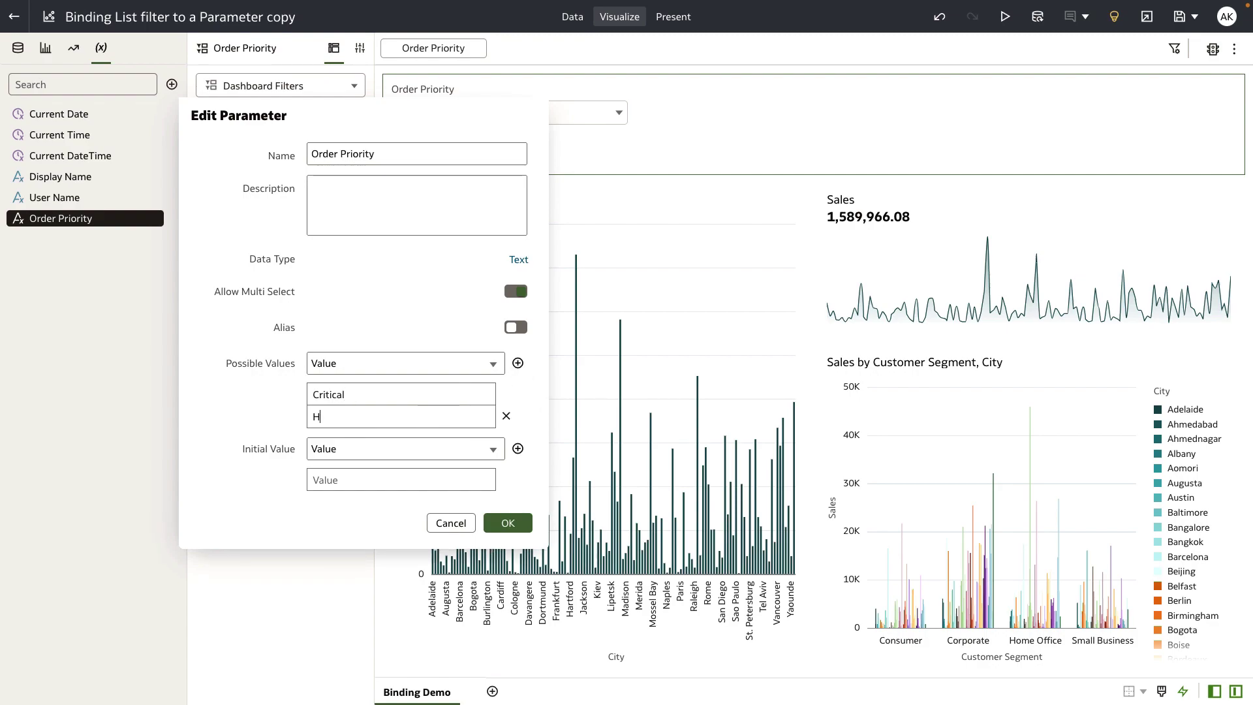
text(igh)
click(508, 523)
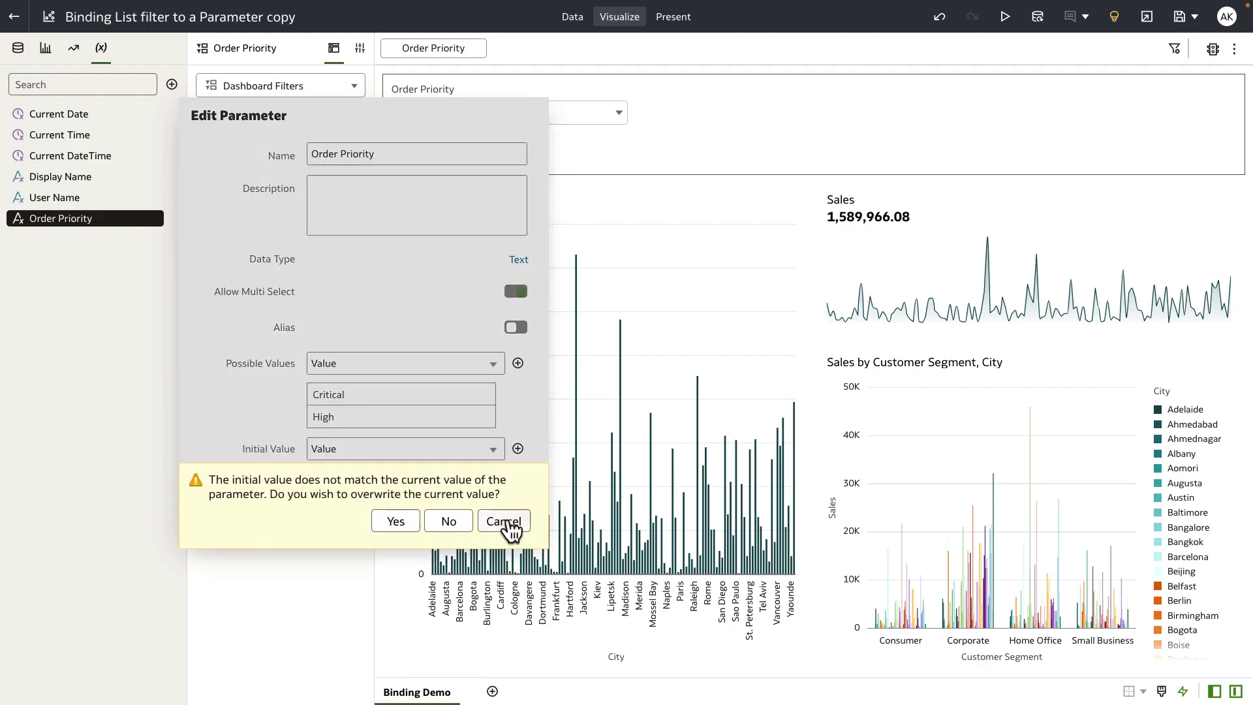
click(398, 522)
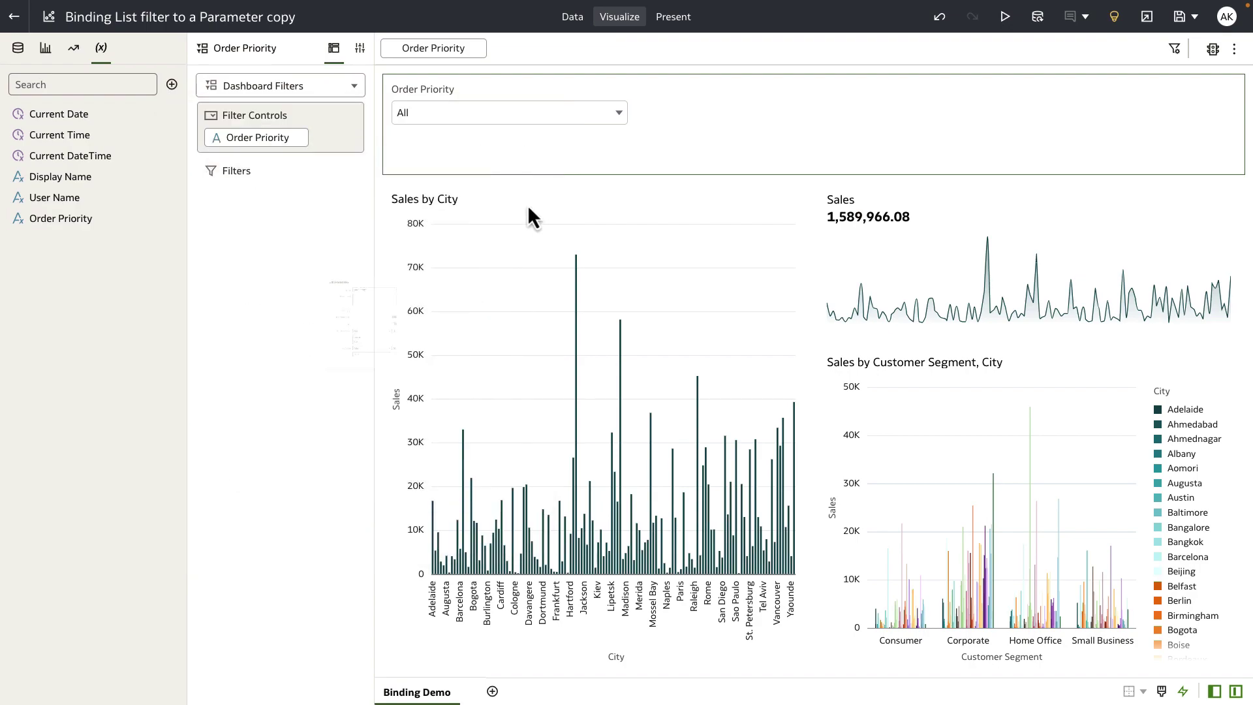
Select Critical, Low and Medium in the Order Priority filter.
click(580, 117)
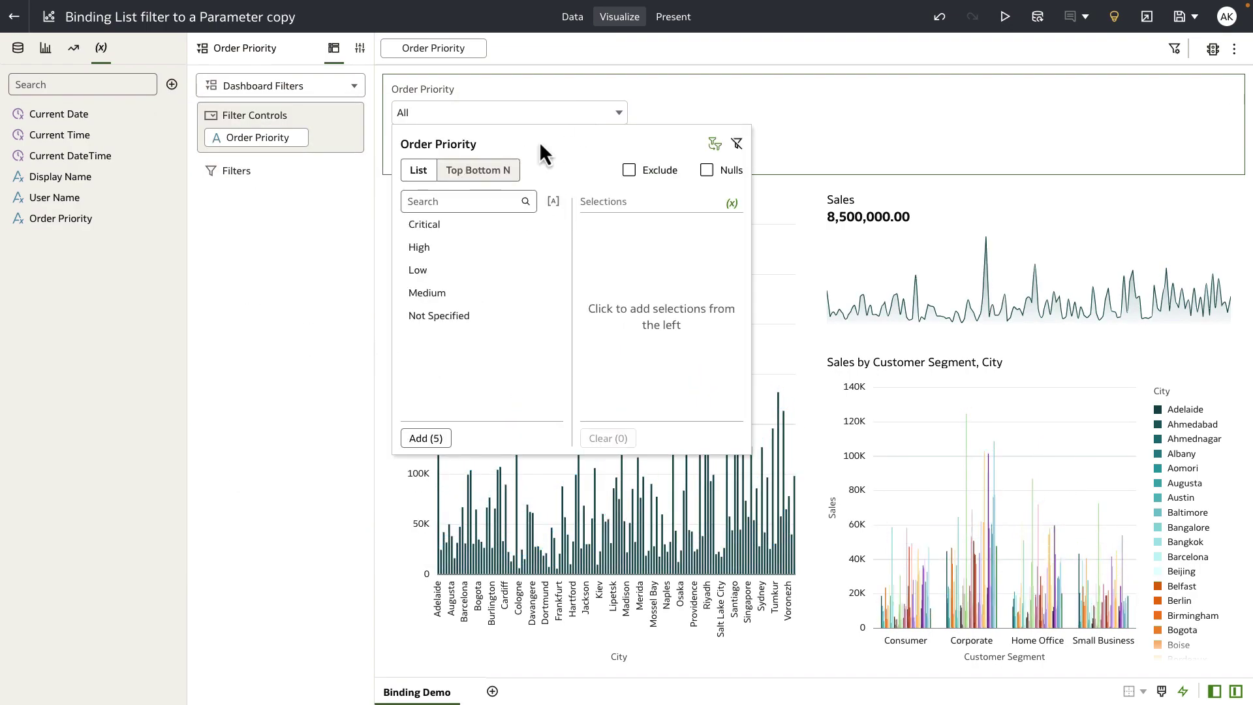
click(438, 228)
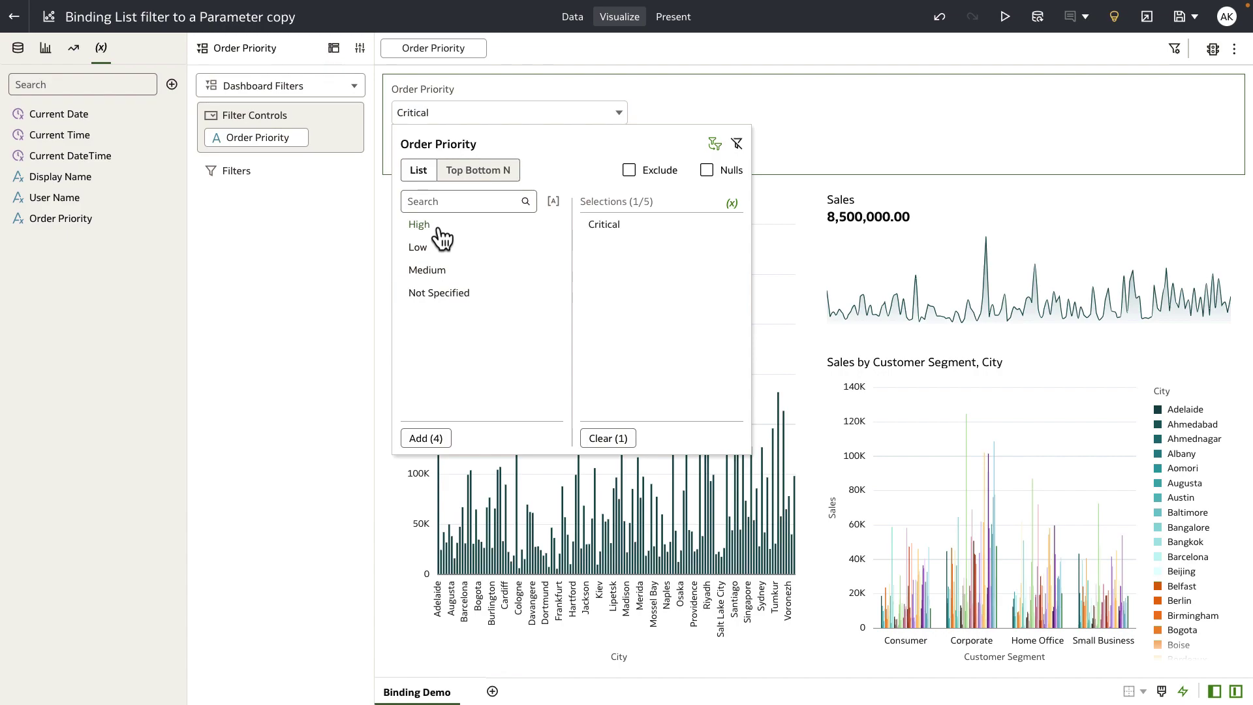
click(428, 250)
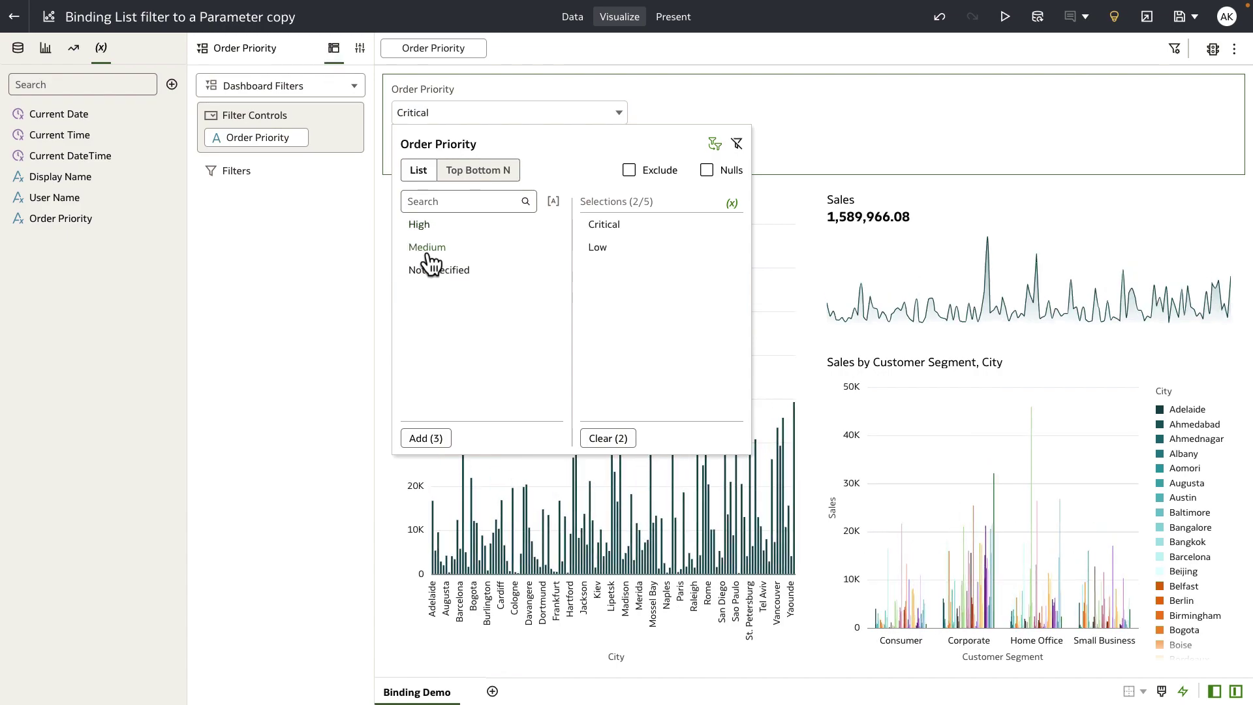
click(428, 252)
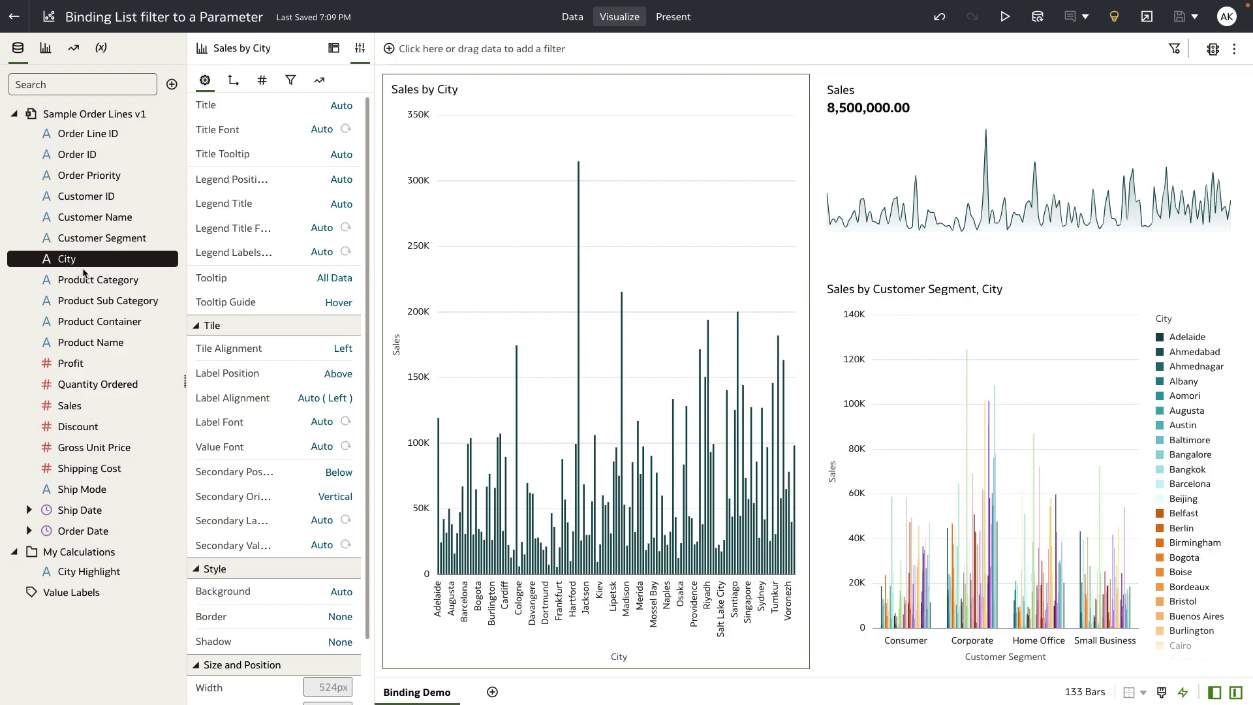
click(333, 48)
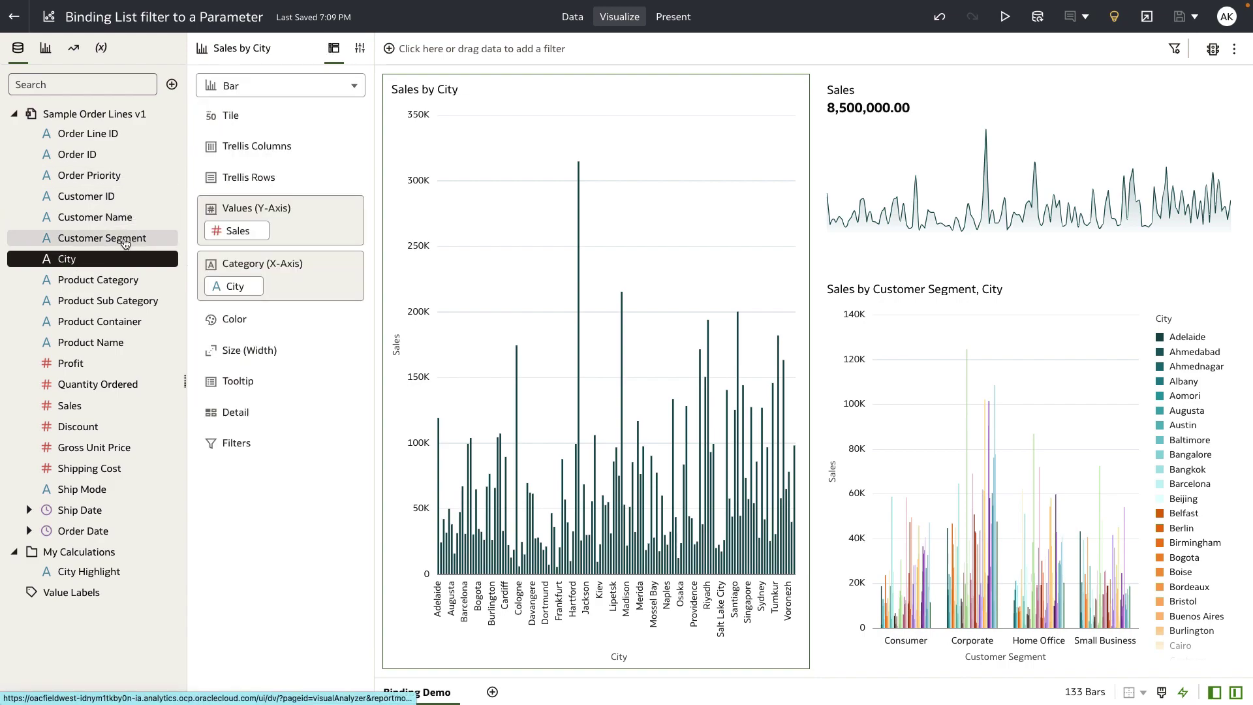
Add City as a filter on Sales by City and bind it to a new City parameter.
drag(117, 261, 248, 448)
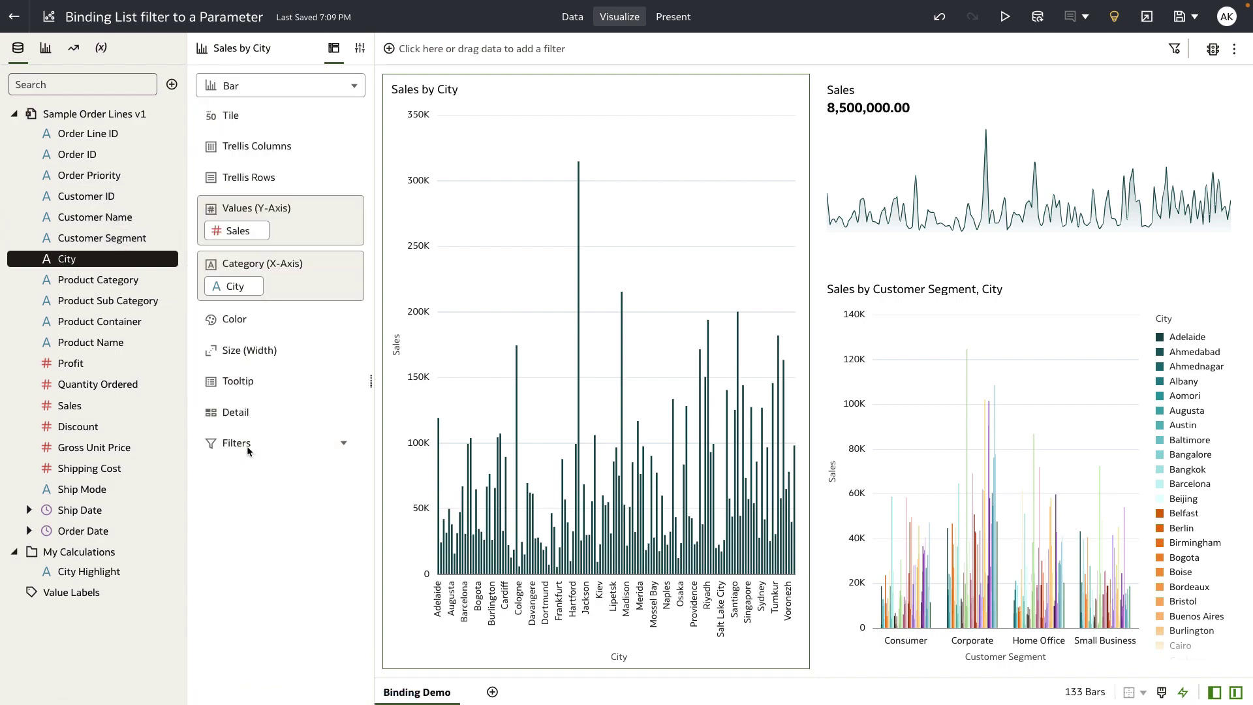
click(704, 355)
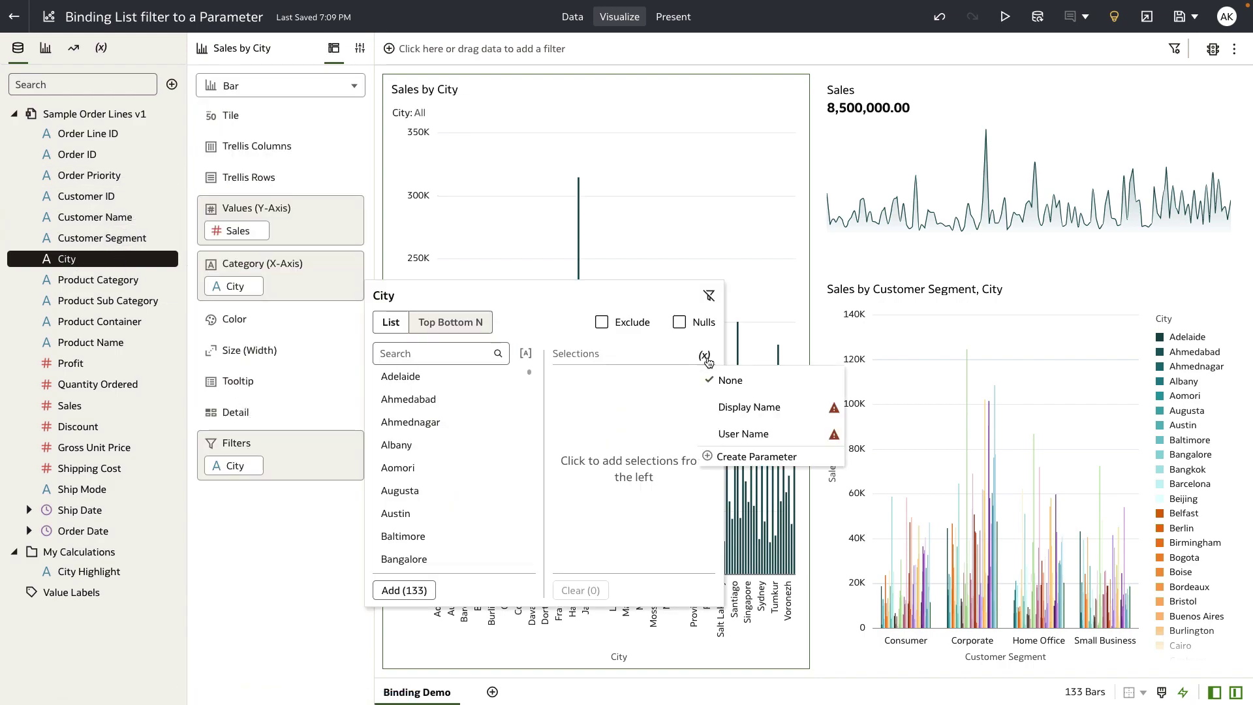
click(711, 458)
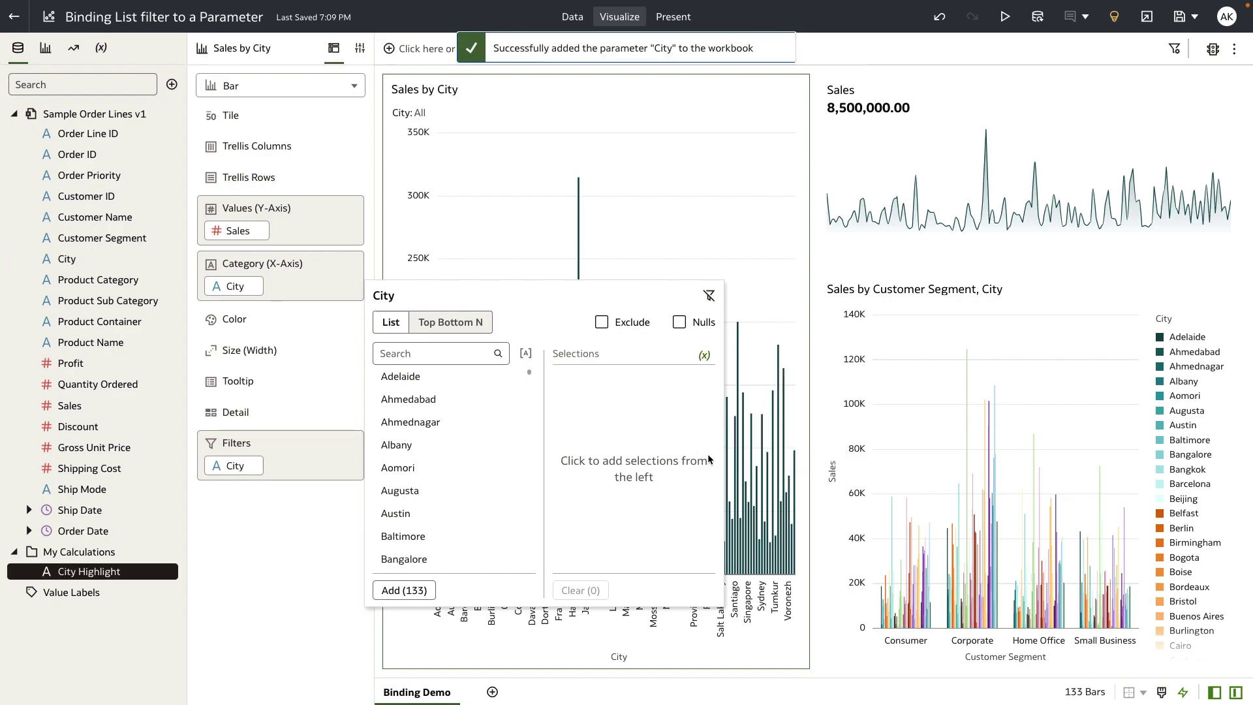
click(101, 49)
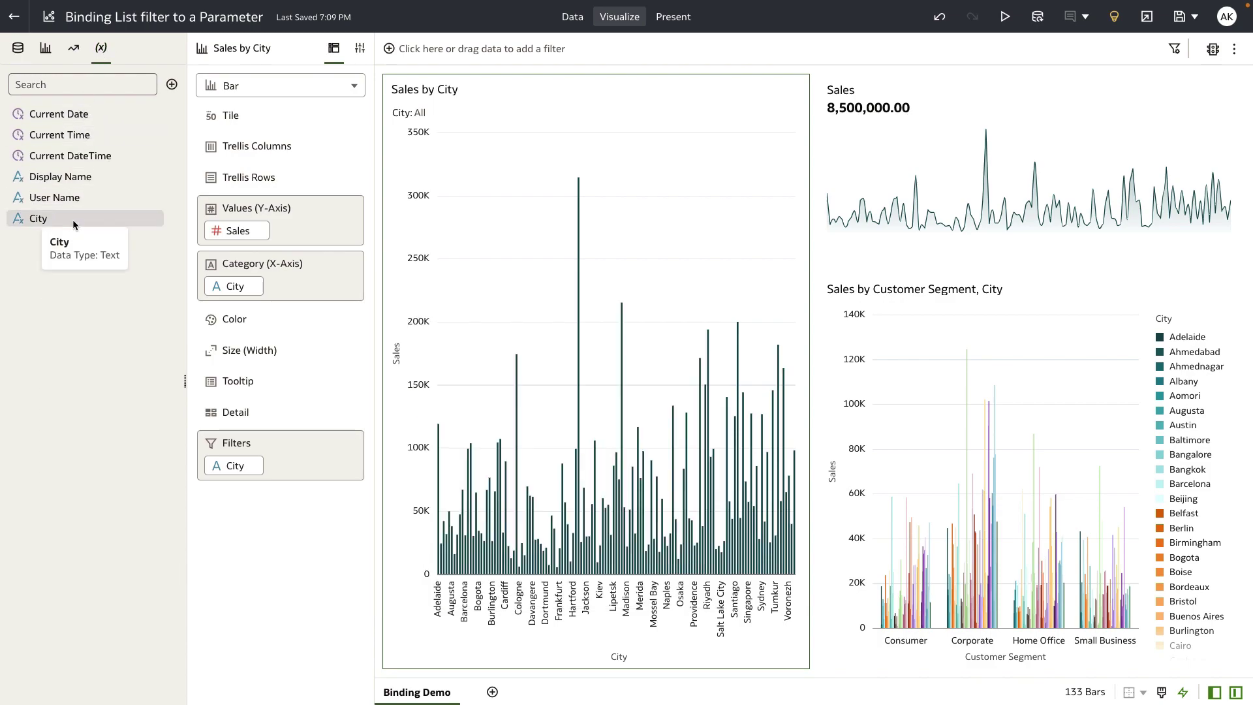
Review the City filter and the City parameter settings, then open the Sales by City city list.
right_click(238, 469)
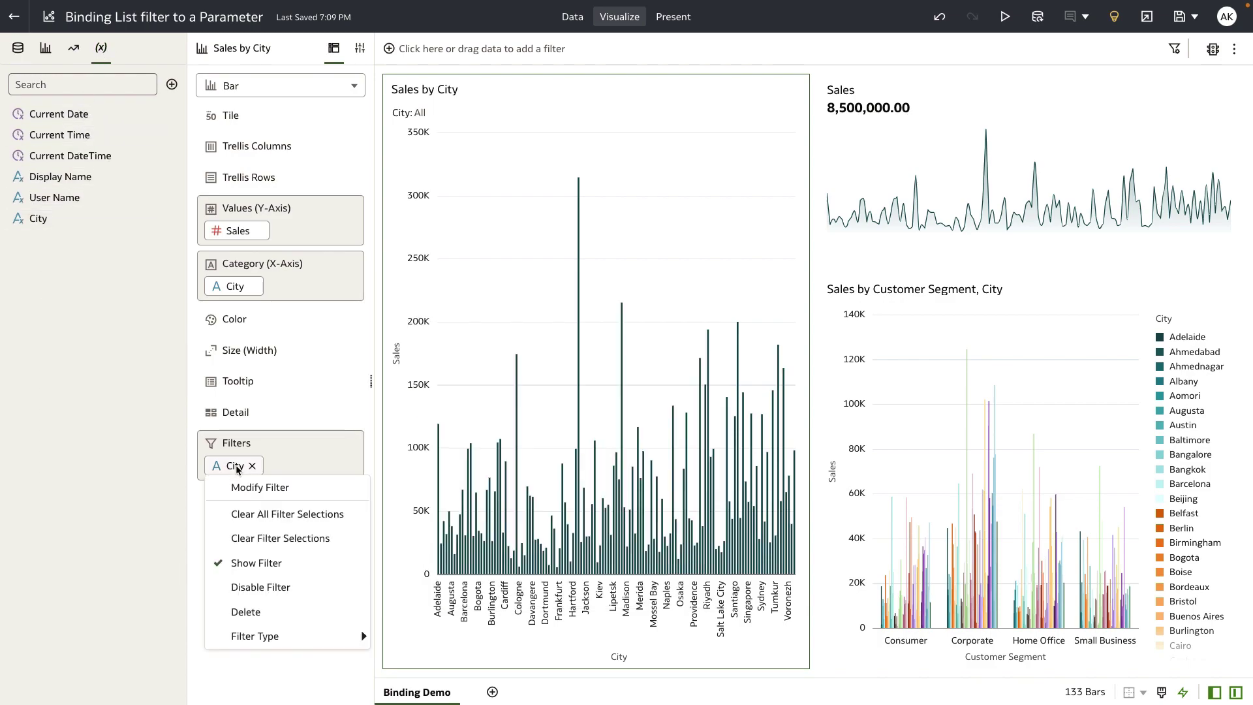
click(253, 487)
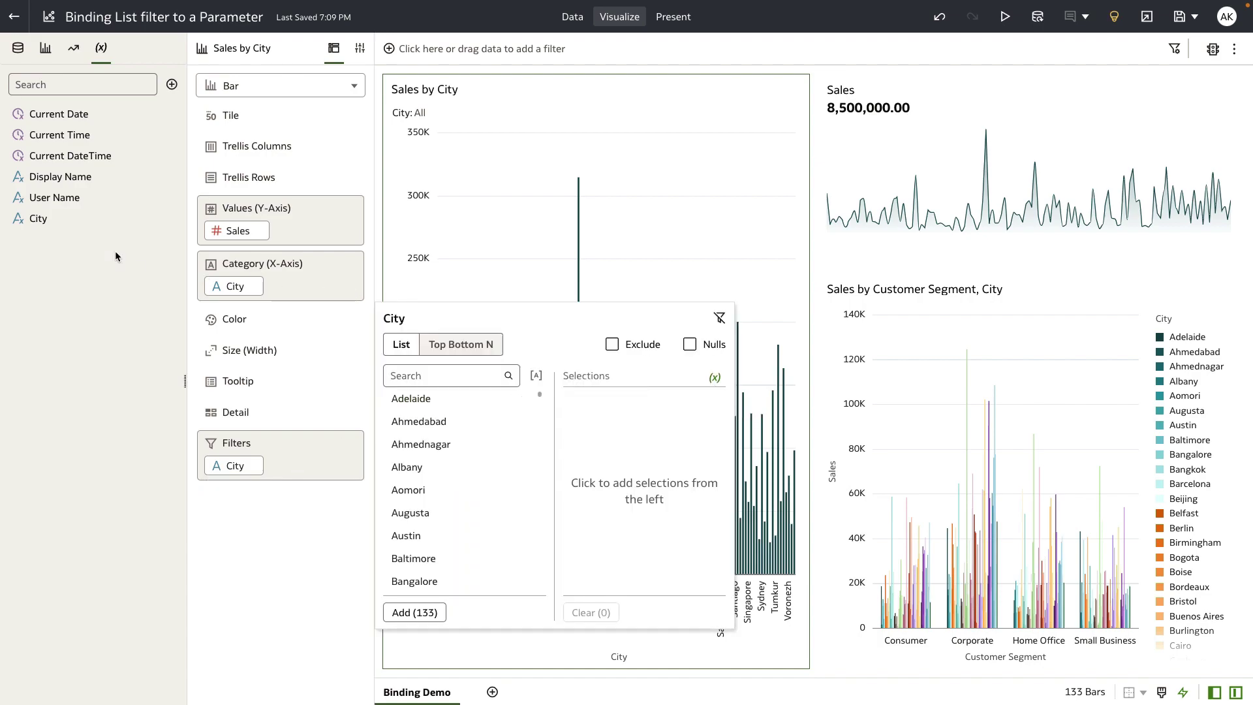
right_click(58, 224)
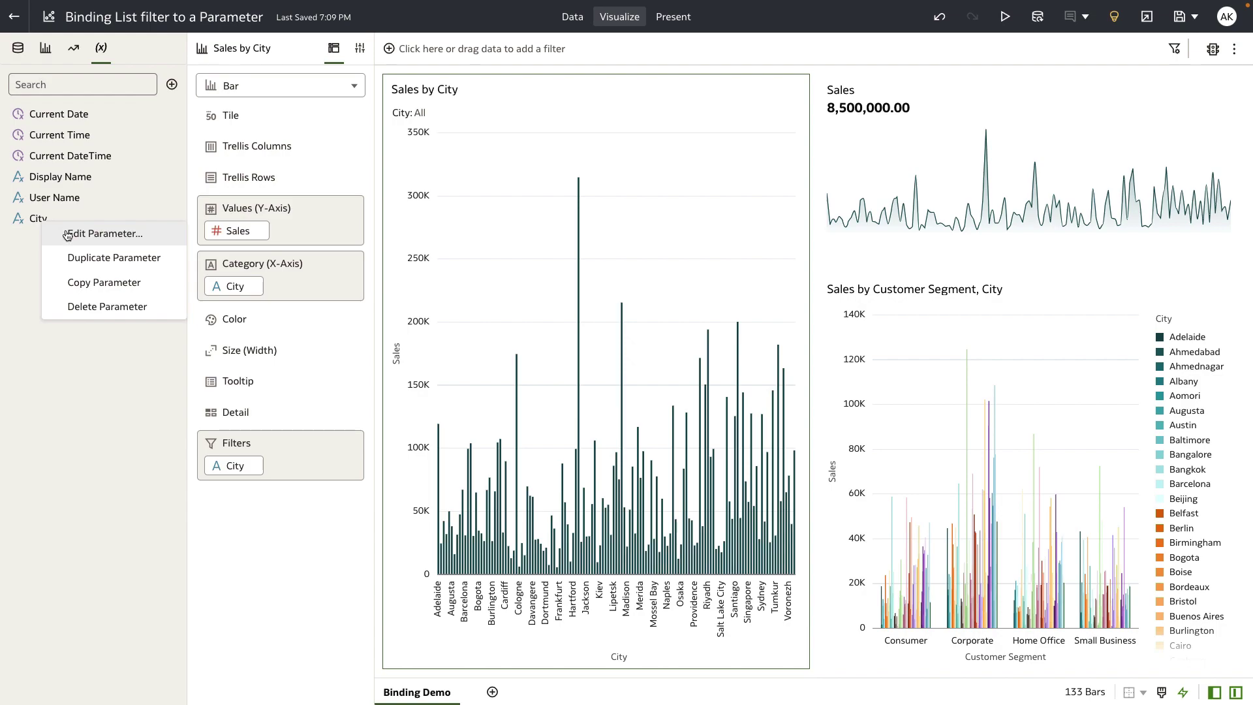
click(65, 229)
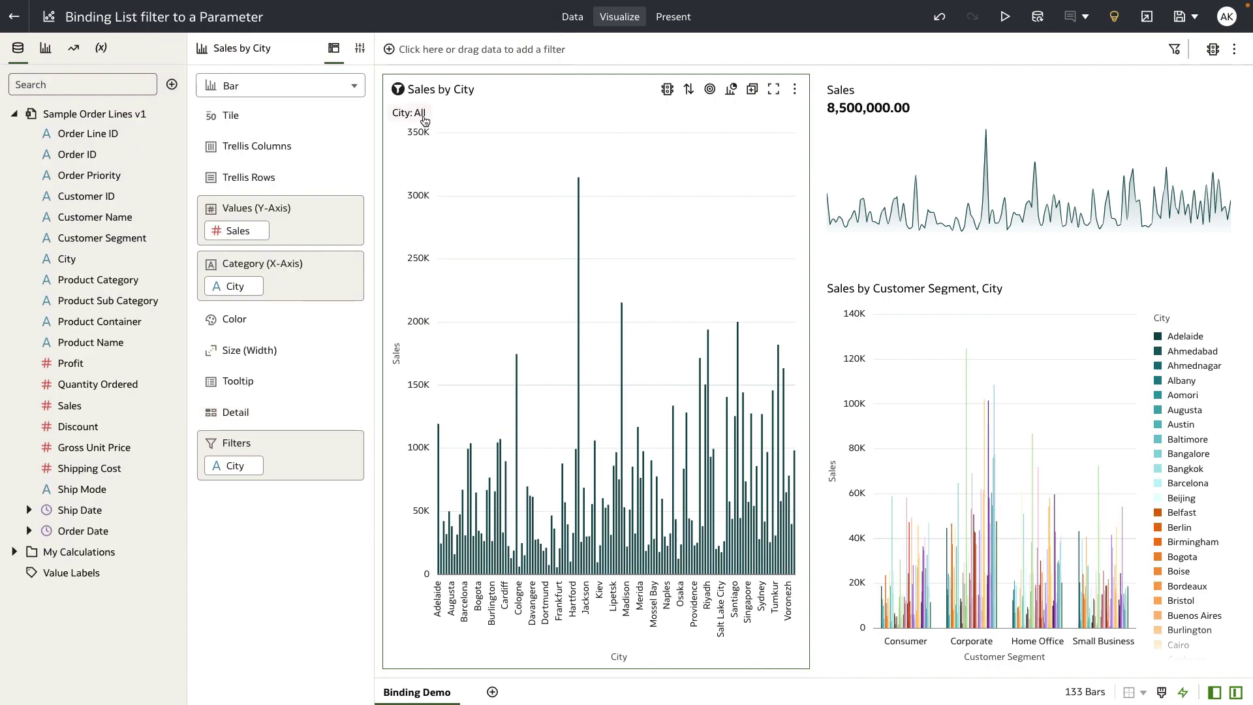
click(419, 112)
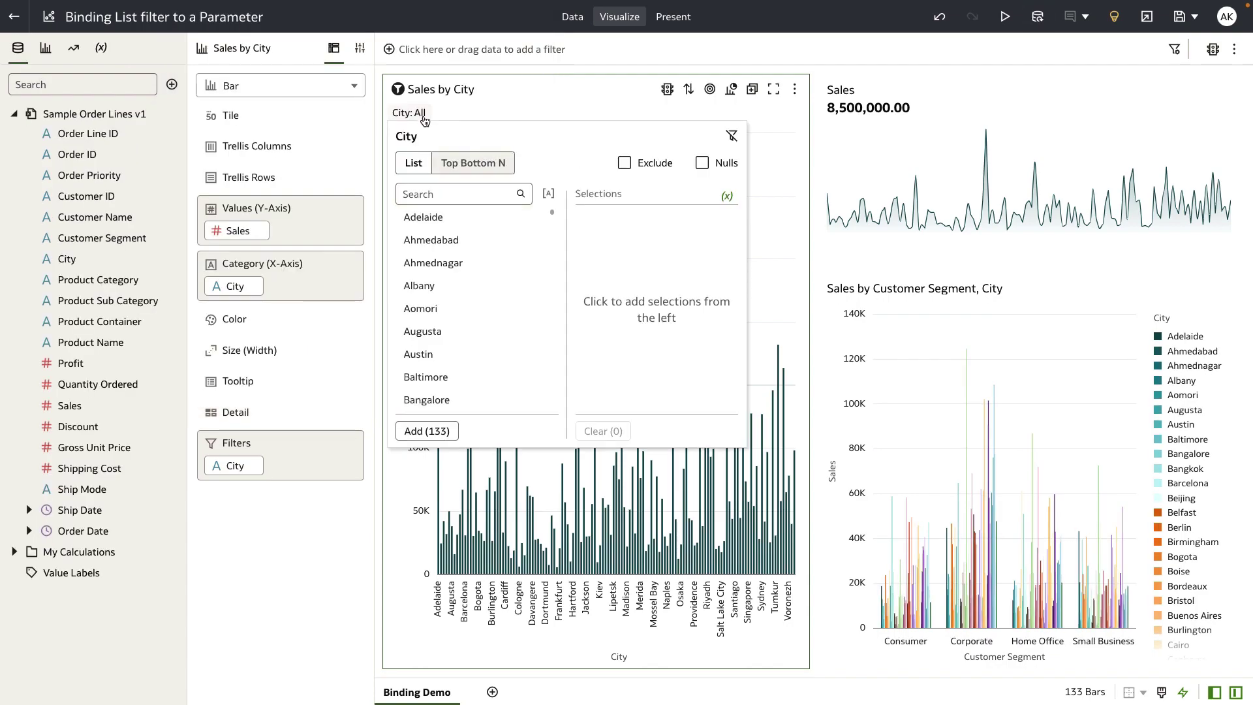
Pick Adelaide and Ahmednagar in the City filter and drag the City parameter onto the filter bar.
click(439, 220)
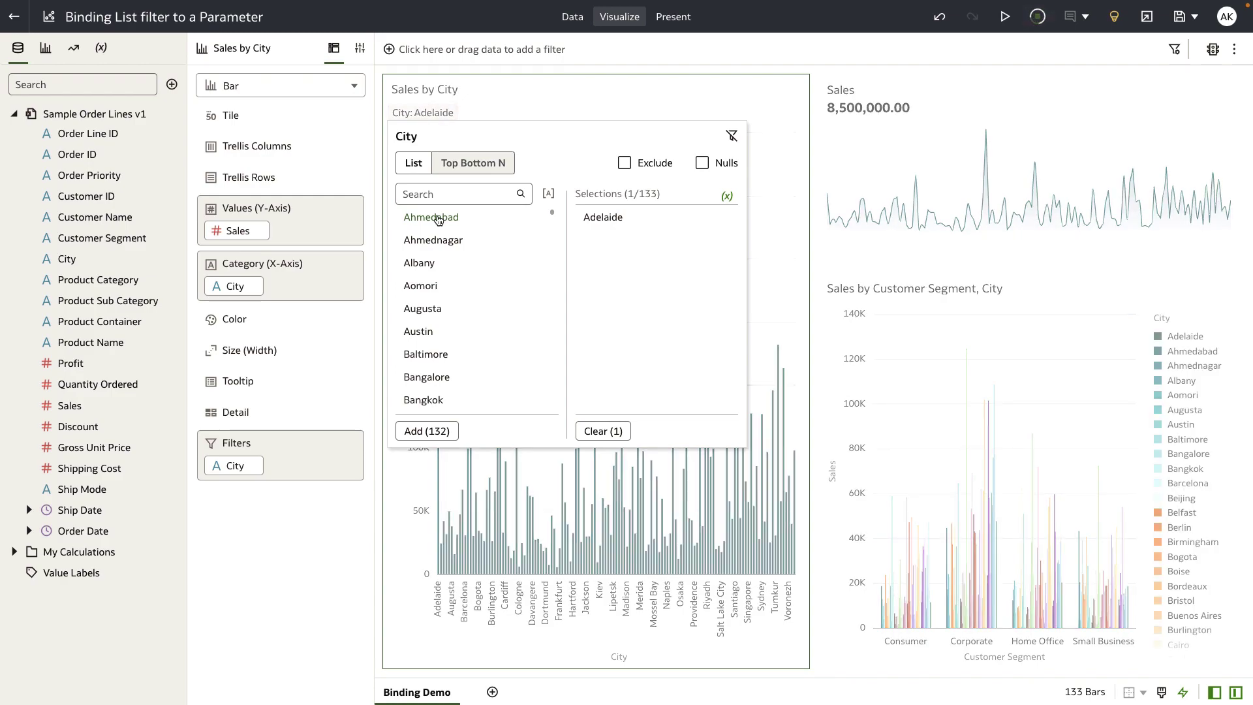
click(423, 112)
click(449, 240)
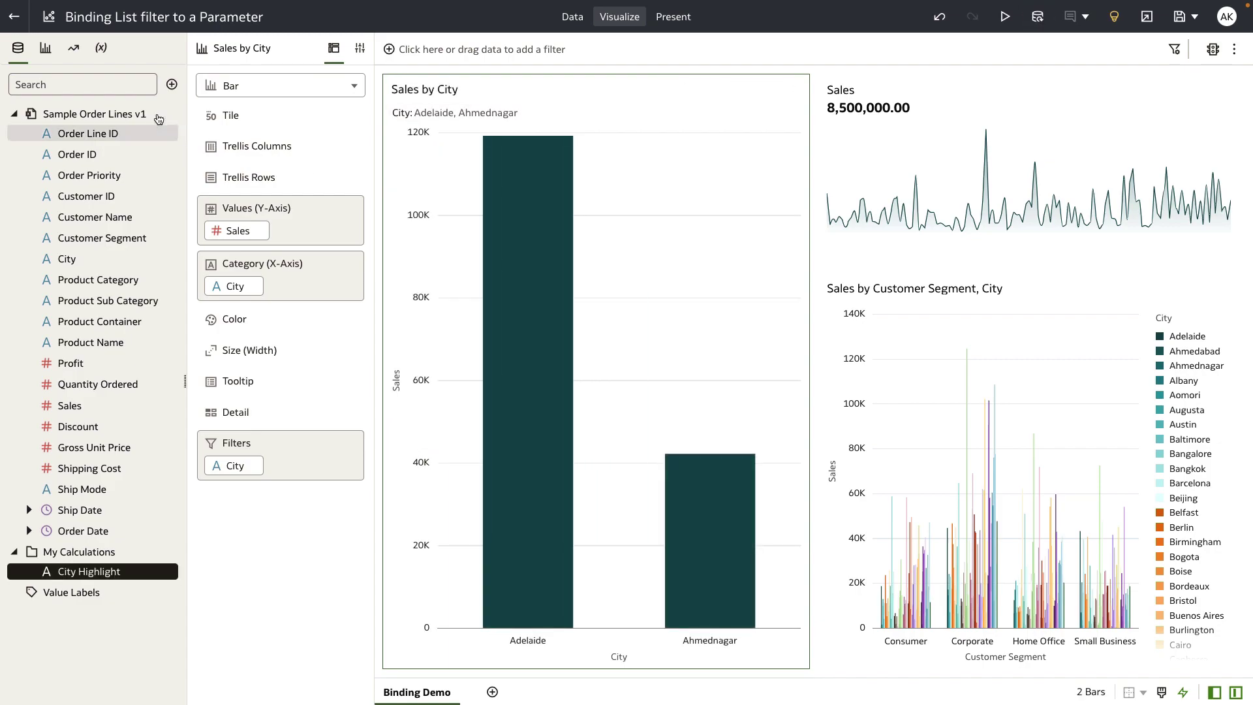
click(101, 49)
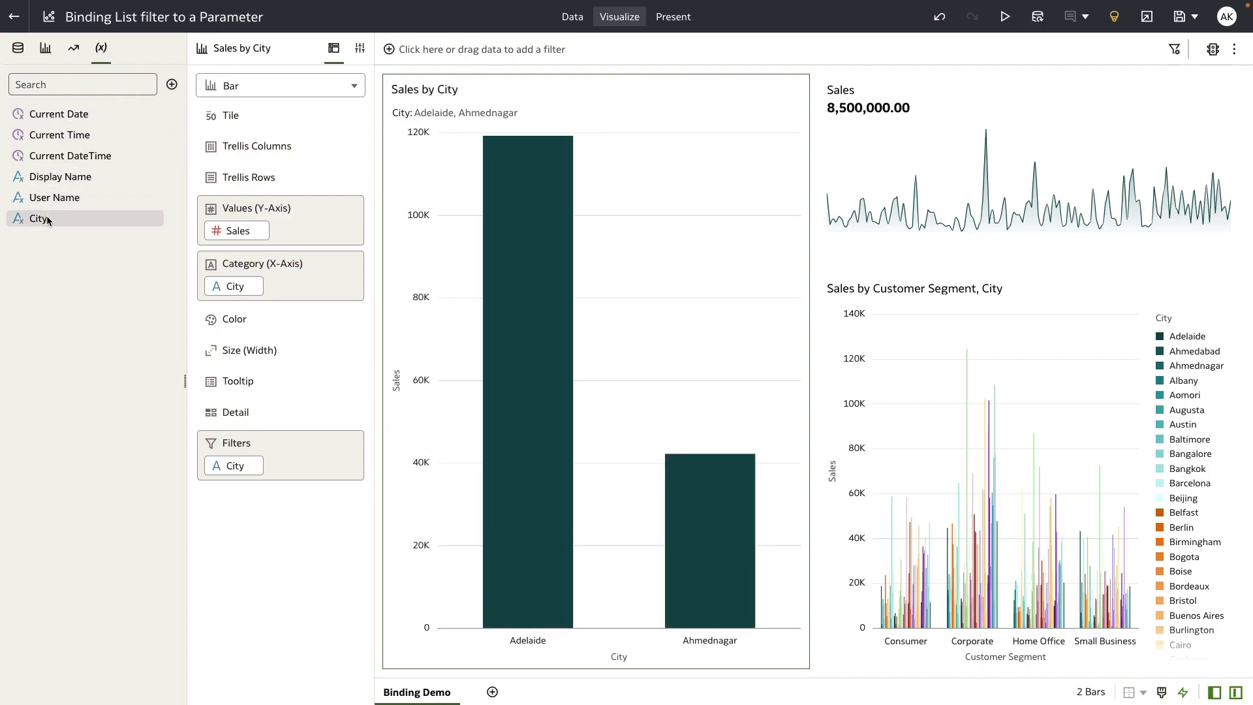
drag(38, 218, 428, 57)
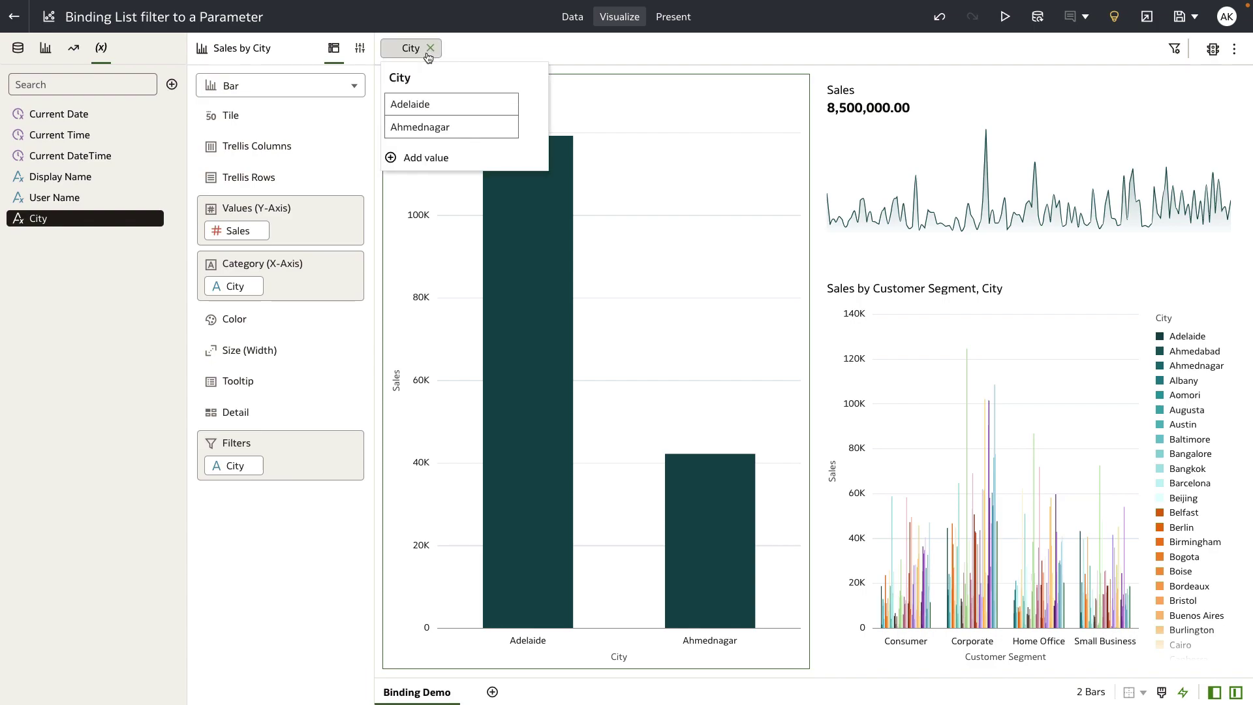
Remove the City parameter pill from the canvas filter bar.
mouse_move(432, 112)
click(434, 51)
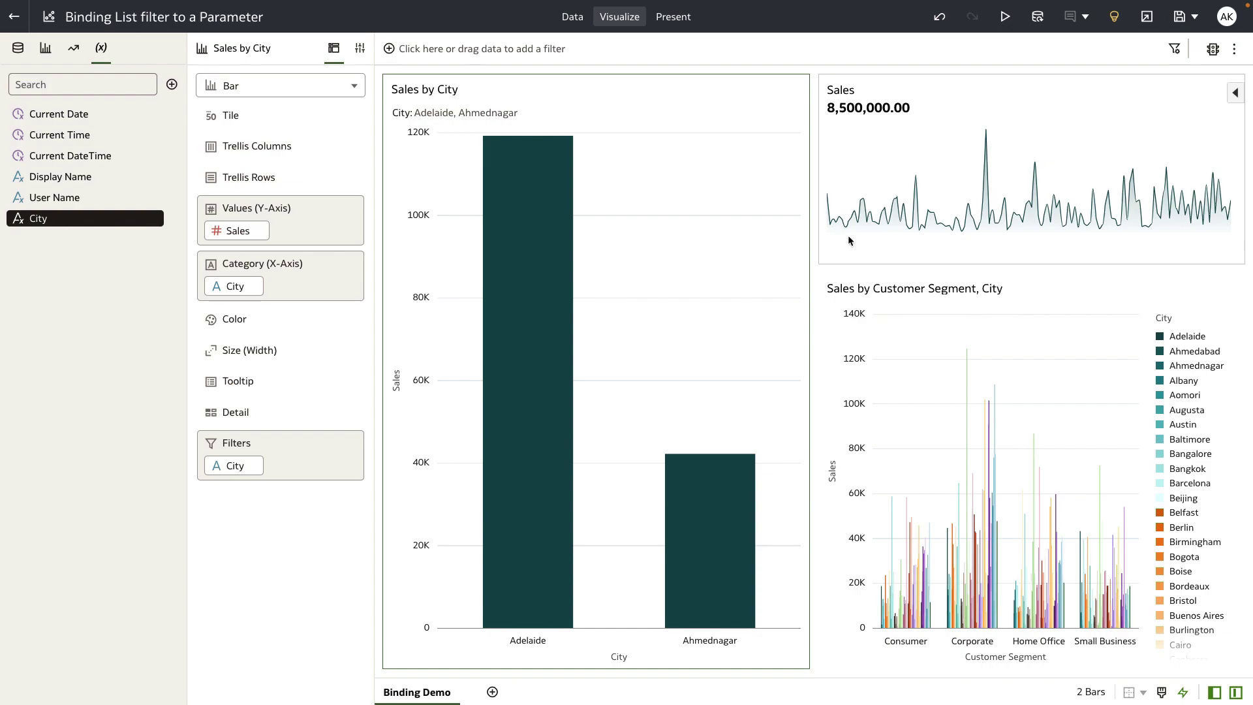
mouse_move(848, 240)
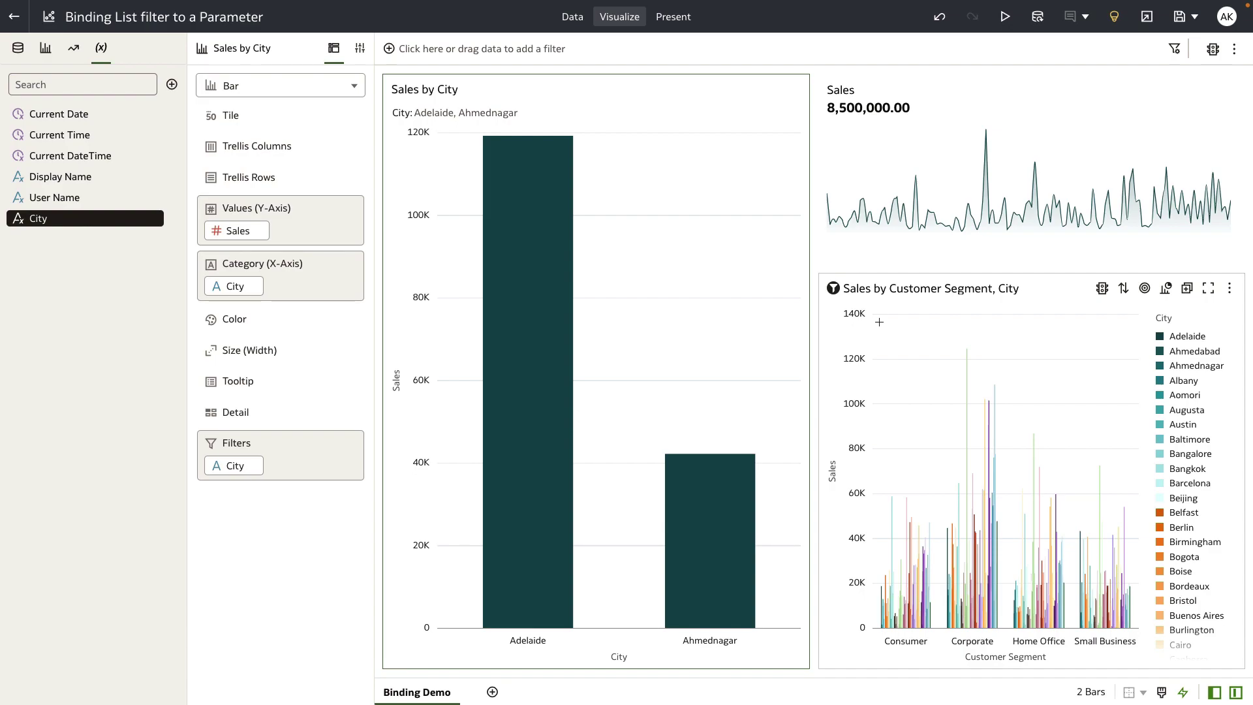
Create an expression filter labelled 'City Filter' on the Sales by Customer Segment chart.
click(879, 322)
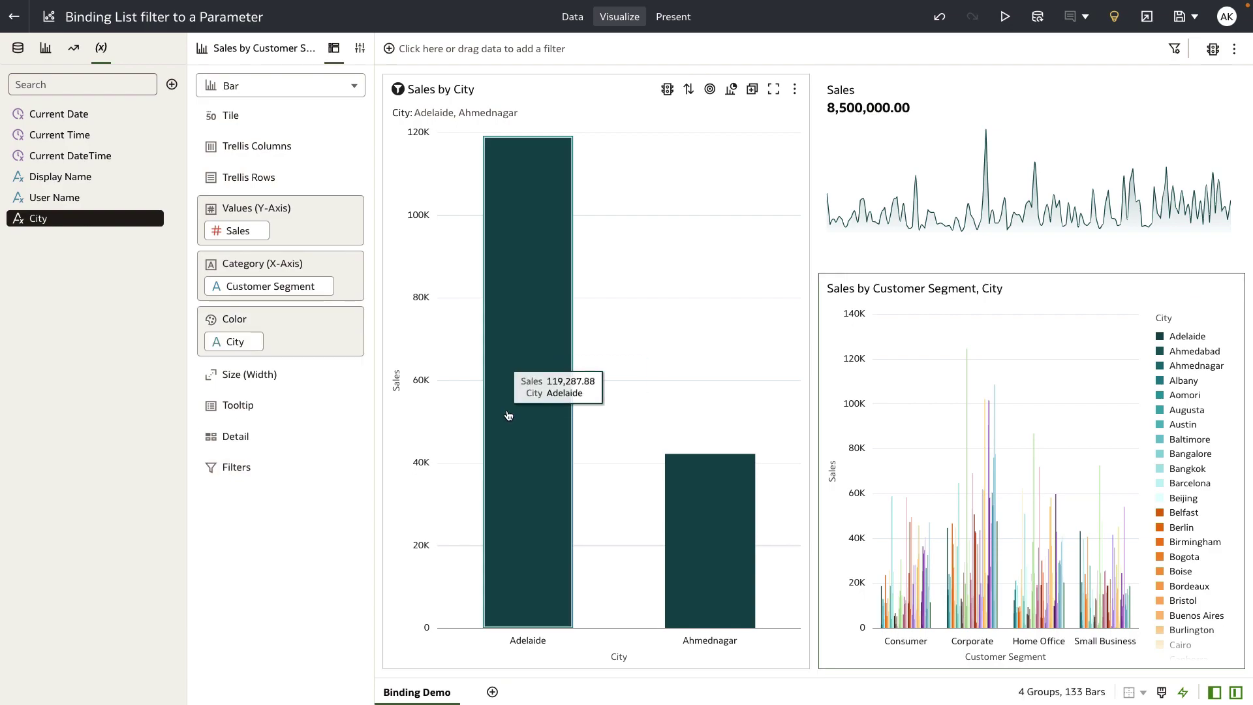
click(346, 468)
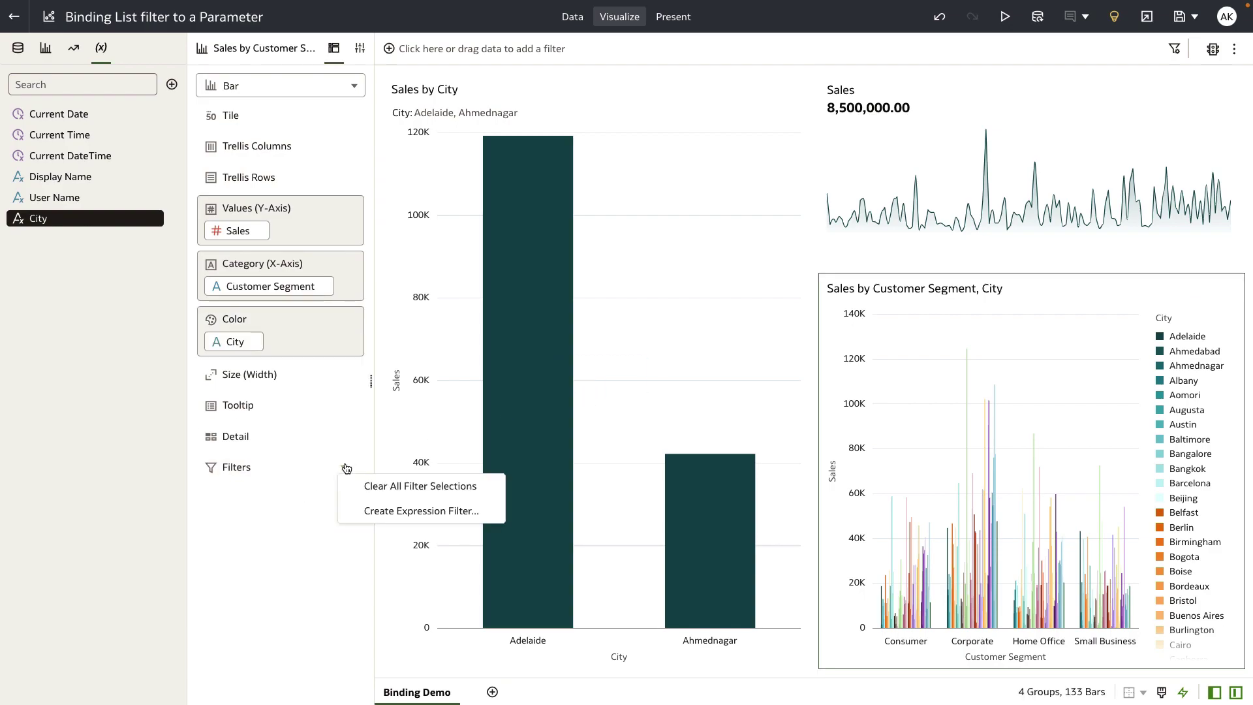
click(371, 510)
drag(467, 408, 366, 409)
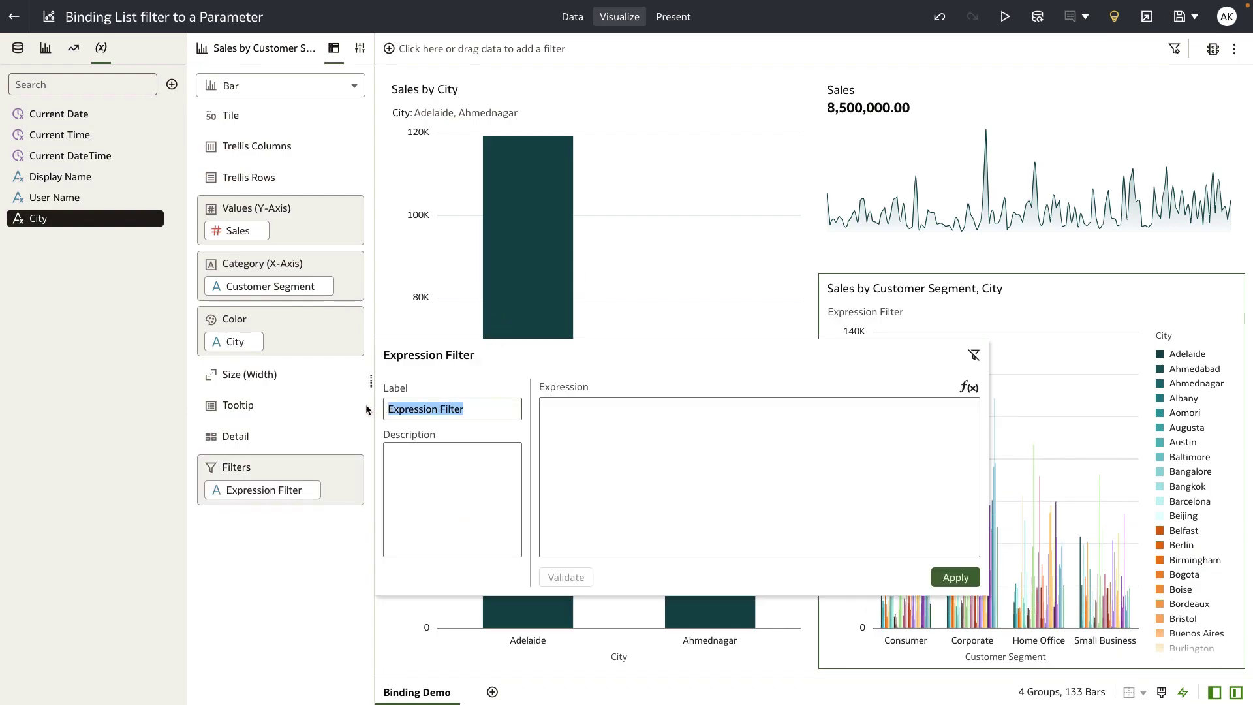
text(City Filter)
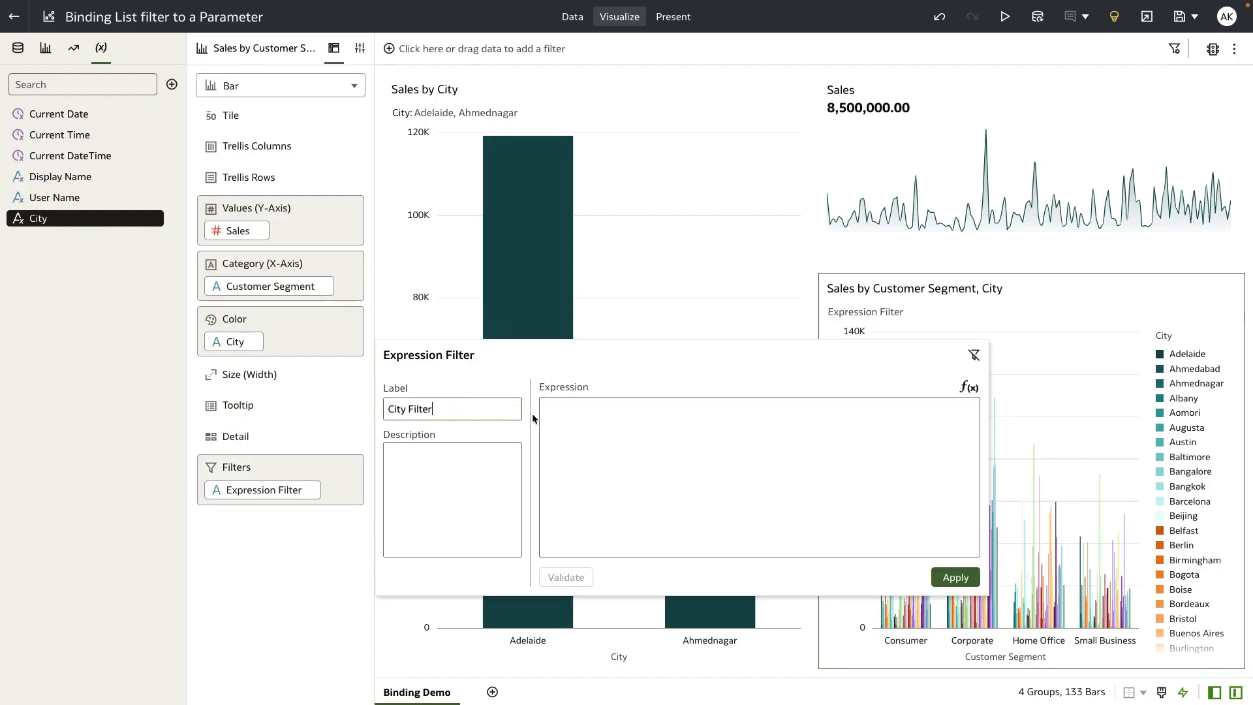
click(588, 434)
click(18, 47)
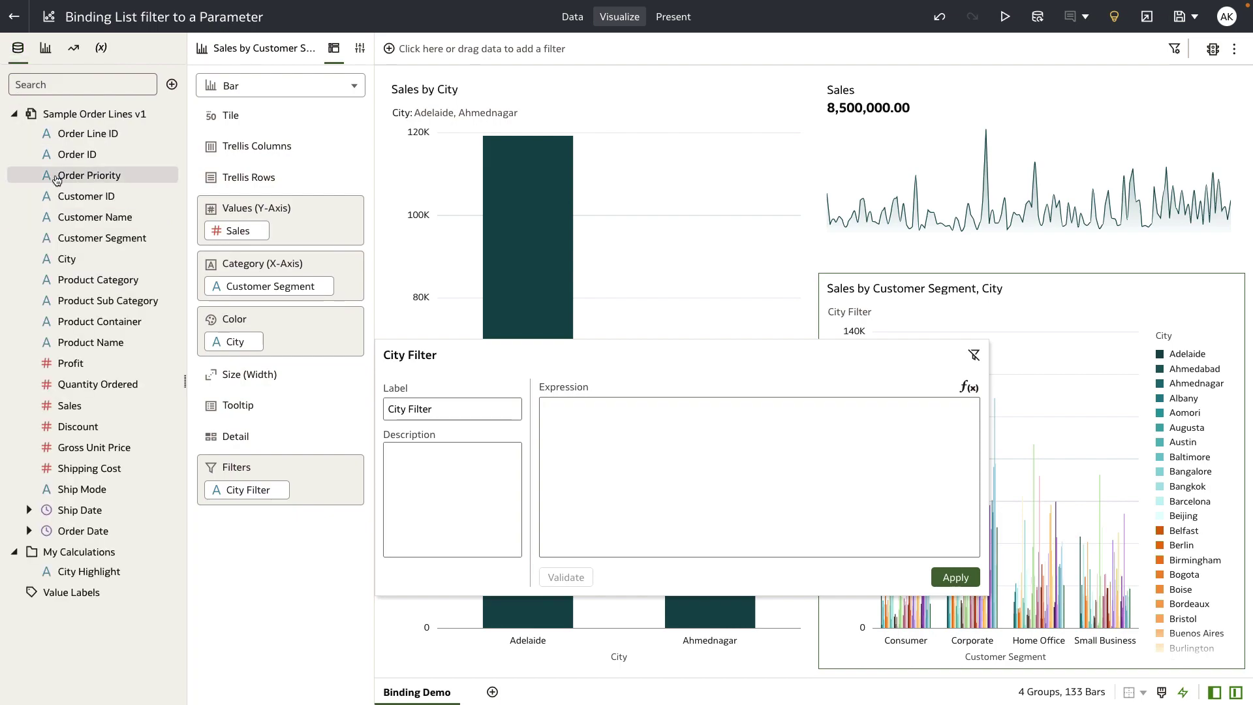
drag(573, 428, 627, 430)
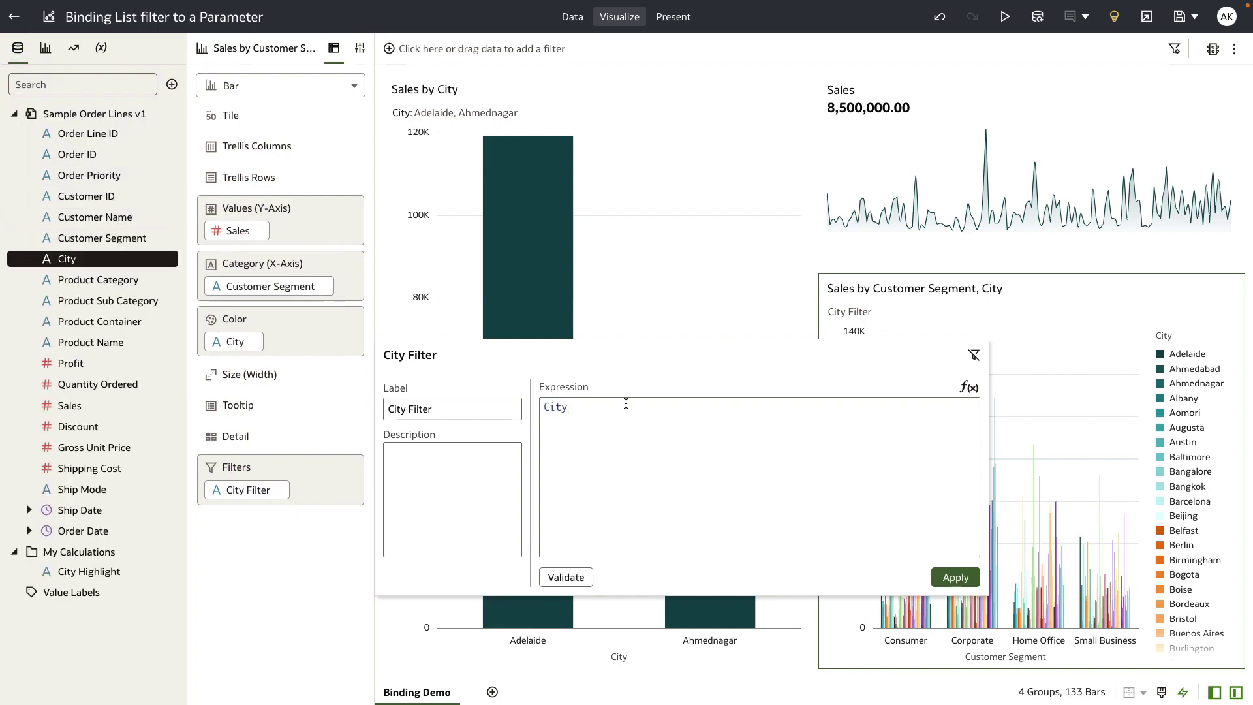
text(in (@para)
click(641, 514)
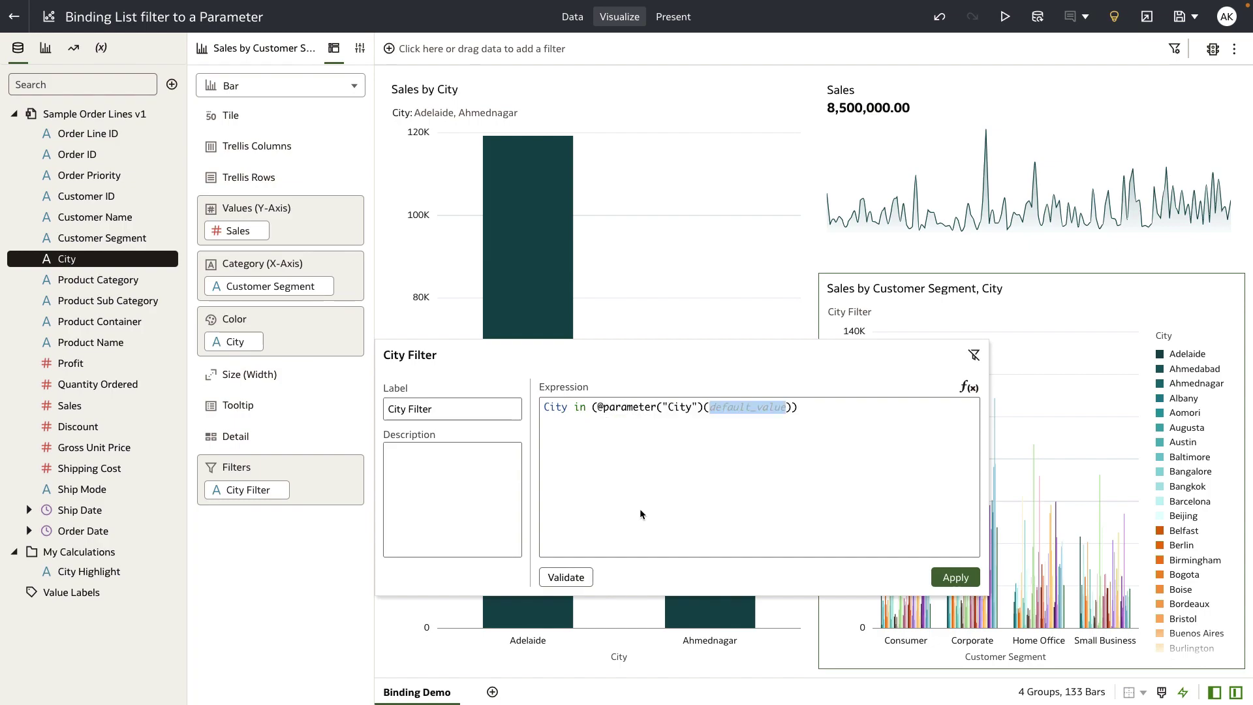
text('')
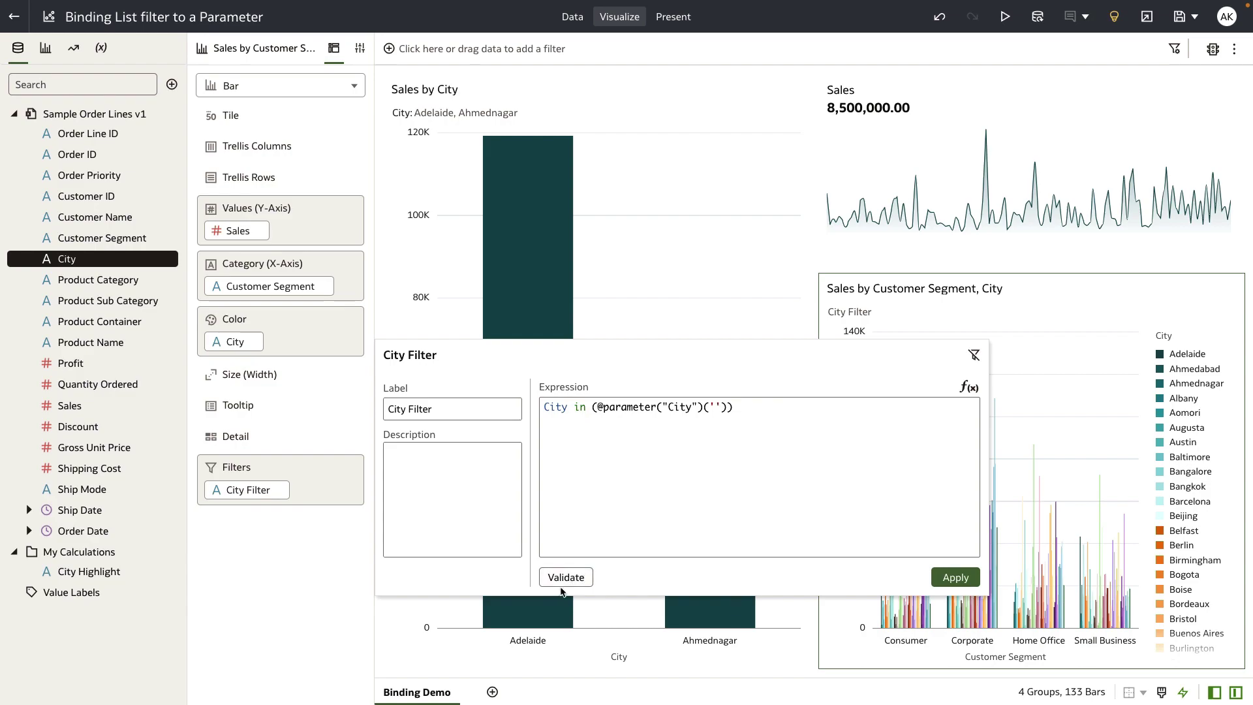
click(566, 578)
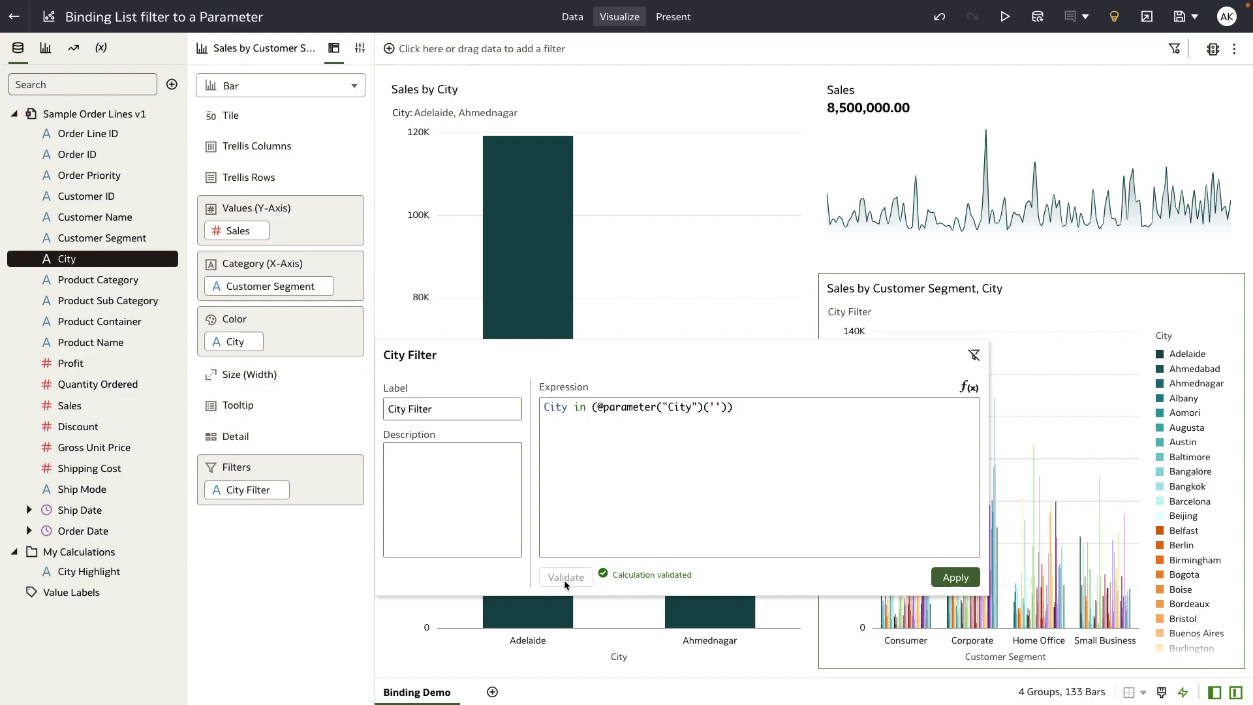
click(964, 578)
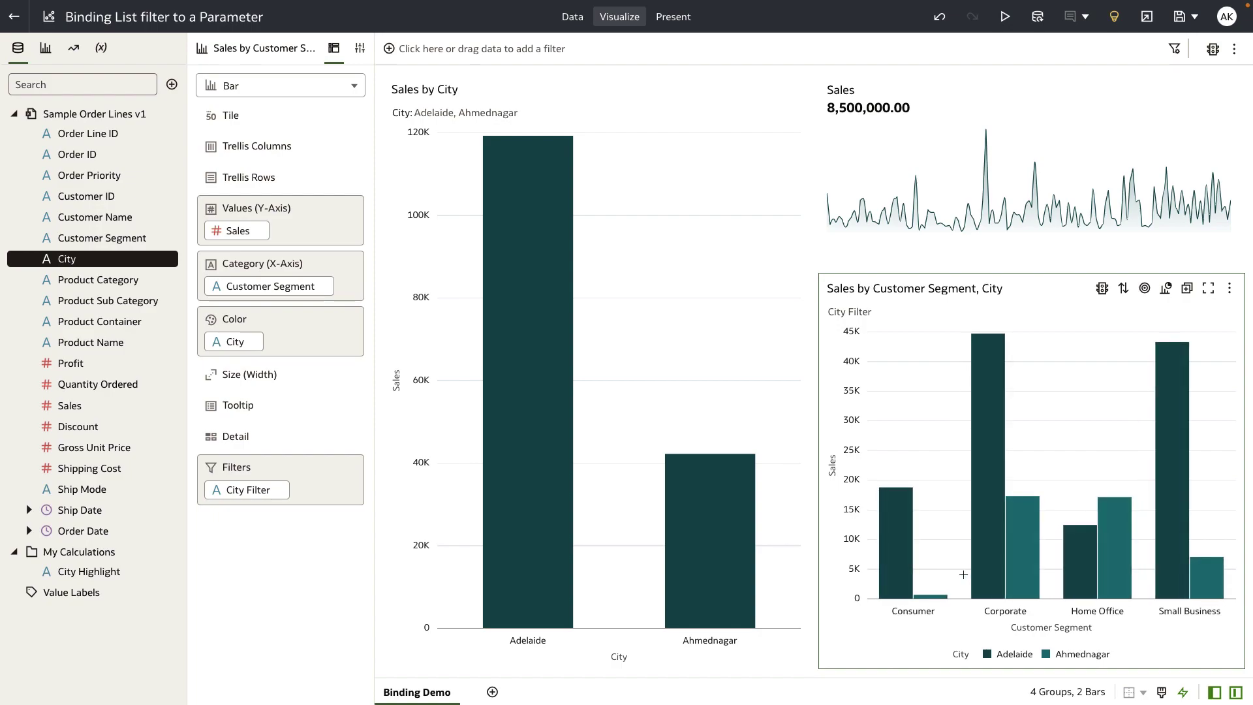
mouse_move(507, 188)
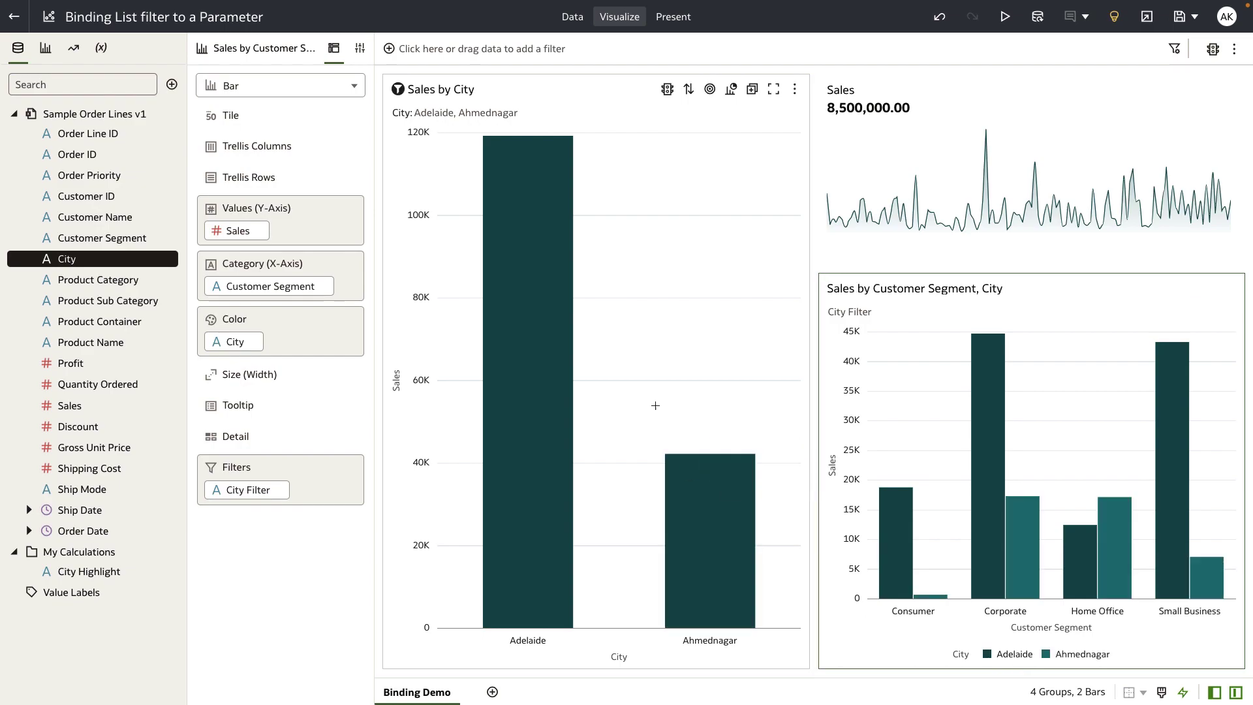
Add Austin to the Sales by City chart's City filter alongside Adelaide and Ahmednagar.
click(460, 116)
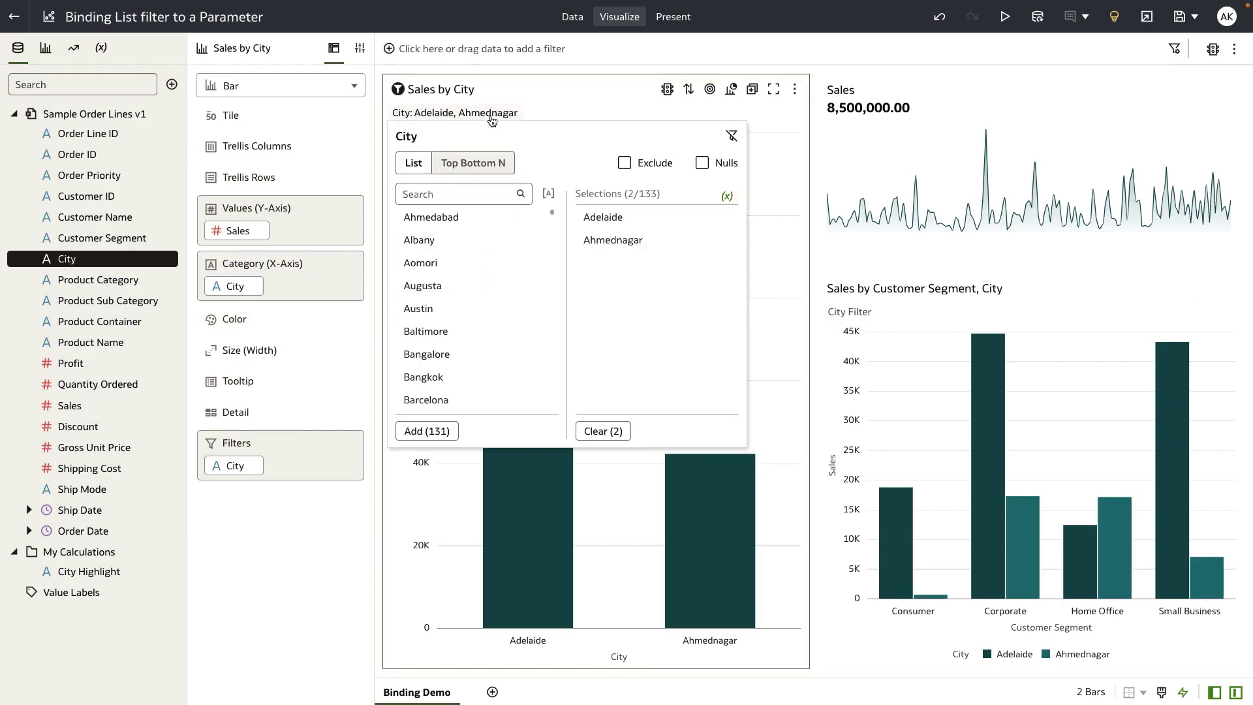
click(426, 308)
key(Escape)
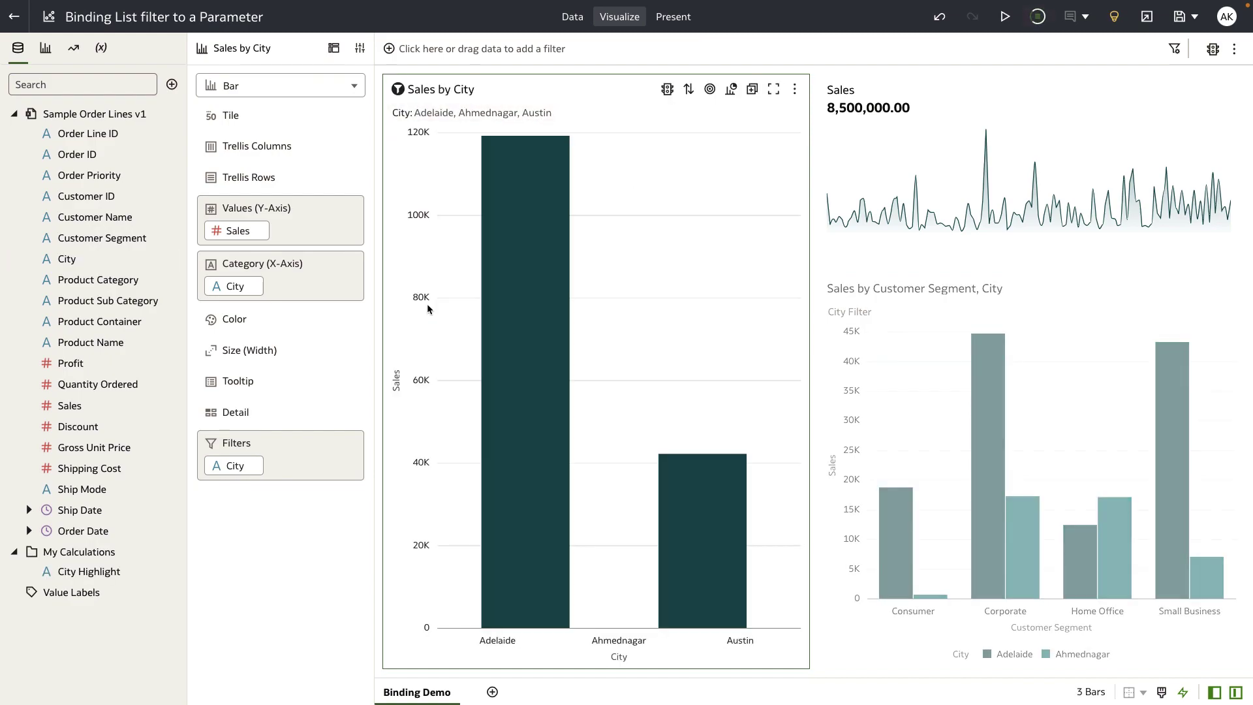